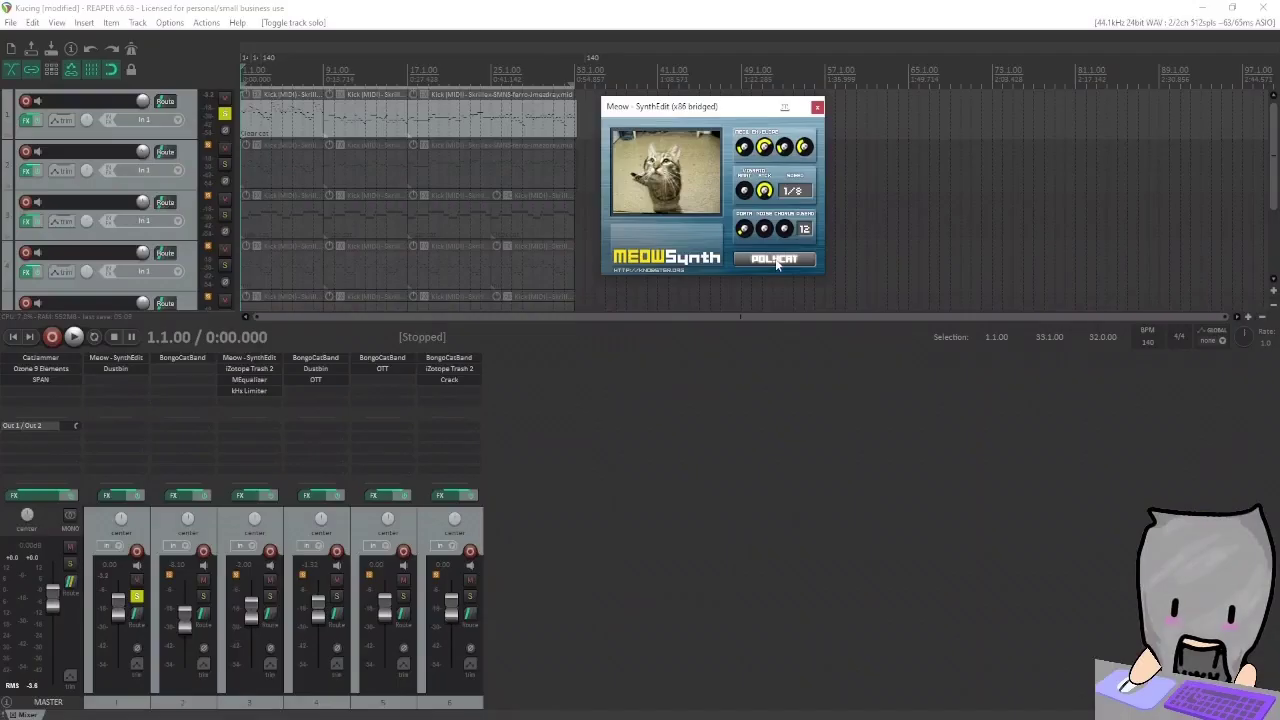
# Step: Open the first MIDI clip on track 1 and draw three stacked notes about one bar long below the melody
pyautogui.doubleClick(288, 125)
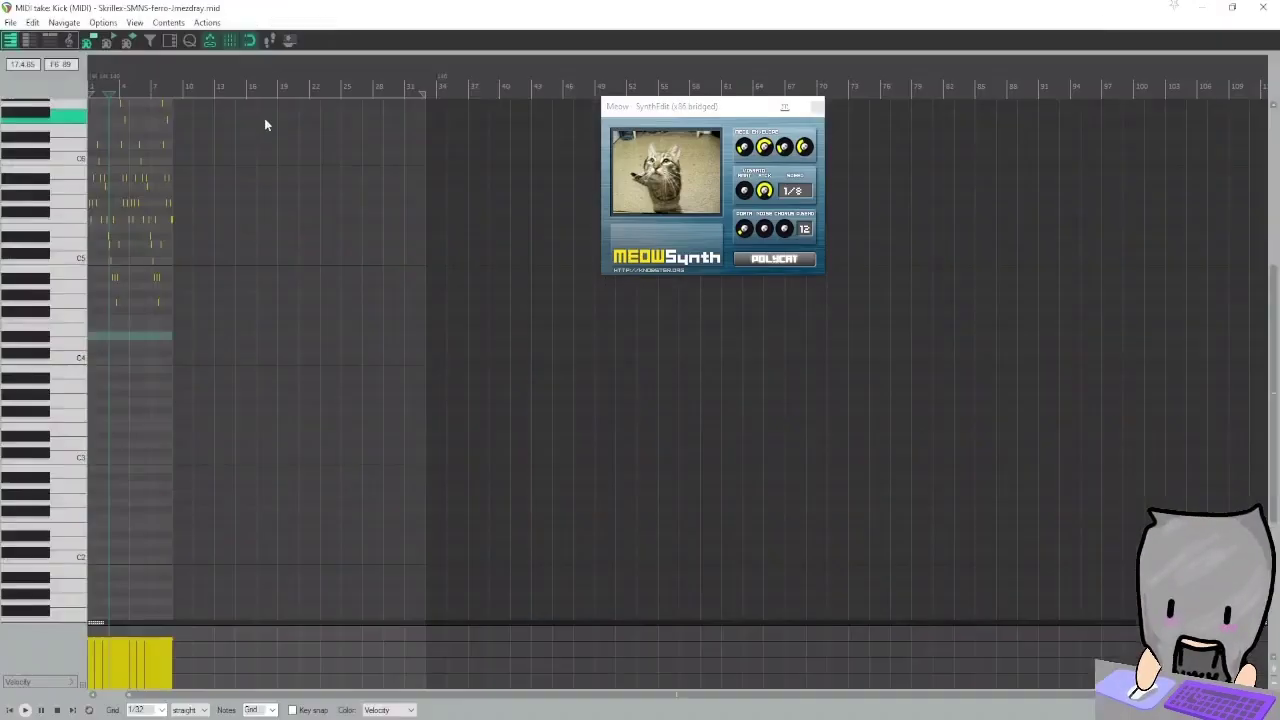
pyautogui.scroll(1, 39, 233)
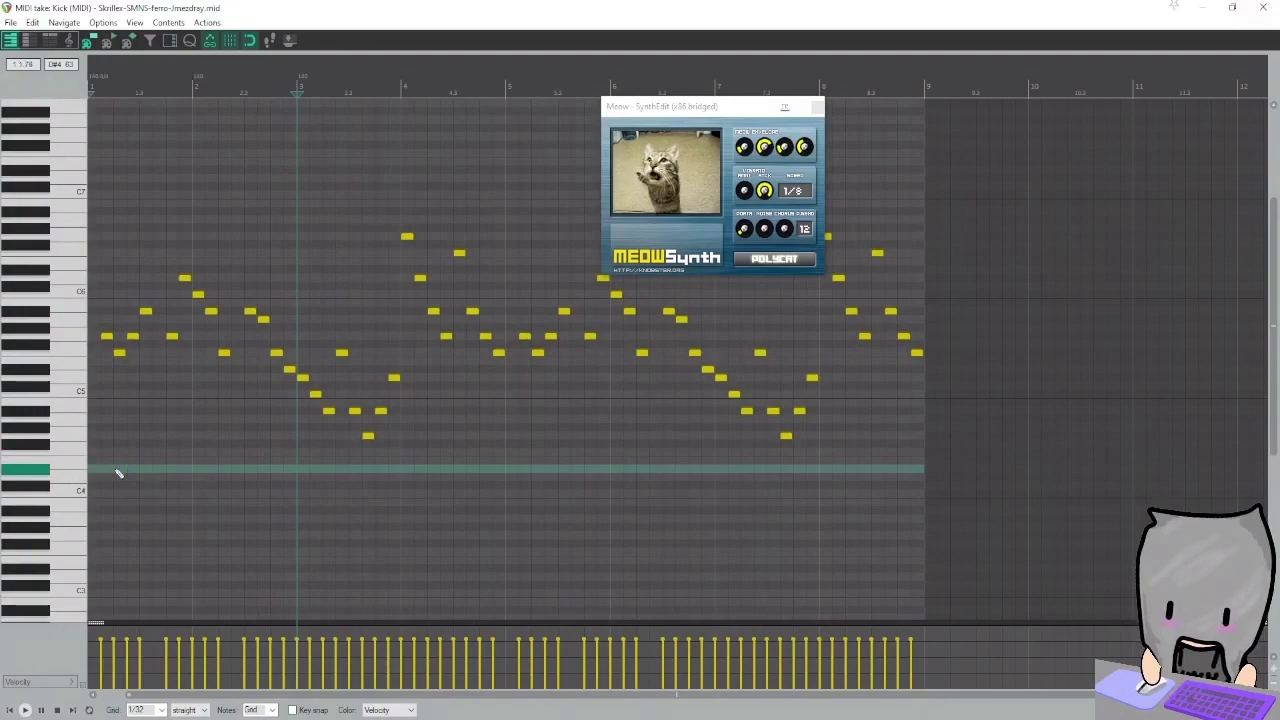
pyautogui.moveTo(111, 471); pyautogui.dragTo(220, 470)
pyautogui.moveTo(117, 503); pyautogui.dragTo(231, 507)
pyautogui.moveTo(114, 535); pyautogui.dragTo(240, 534)
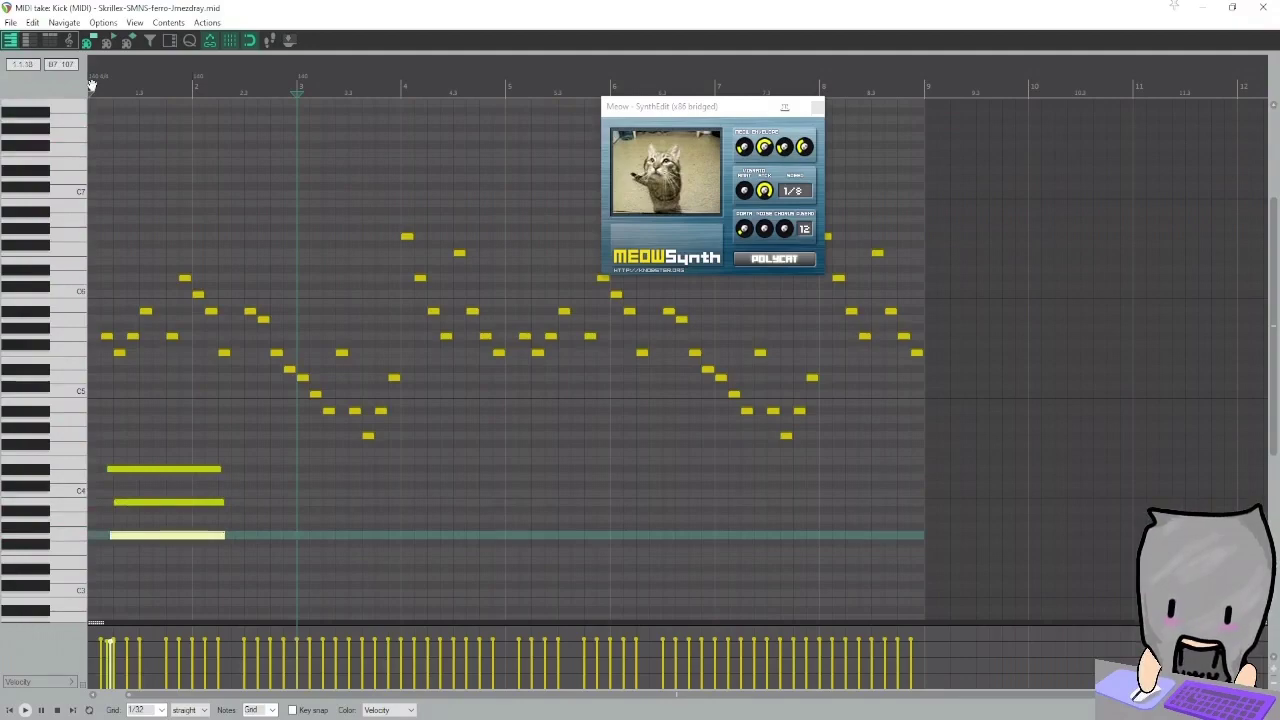
# Step: Play the three stacked notes from the start of the clip, turn off Meow Synth's Polycat mode, and stop playback
pyautogui.click(130, 81)
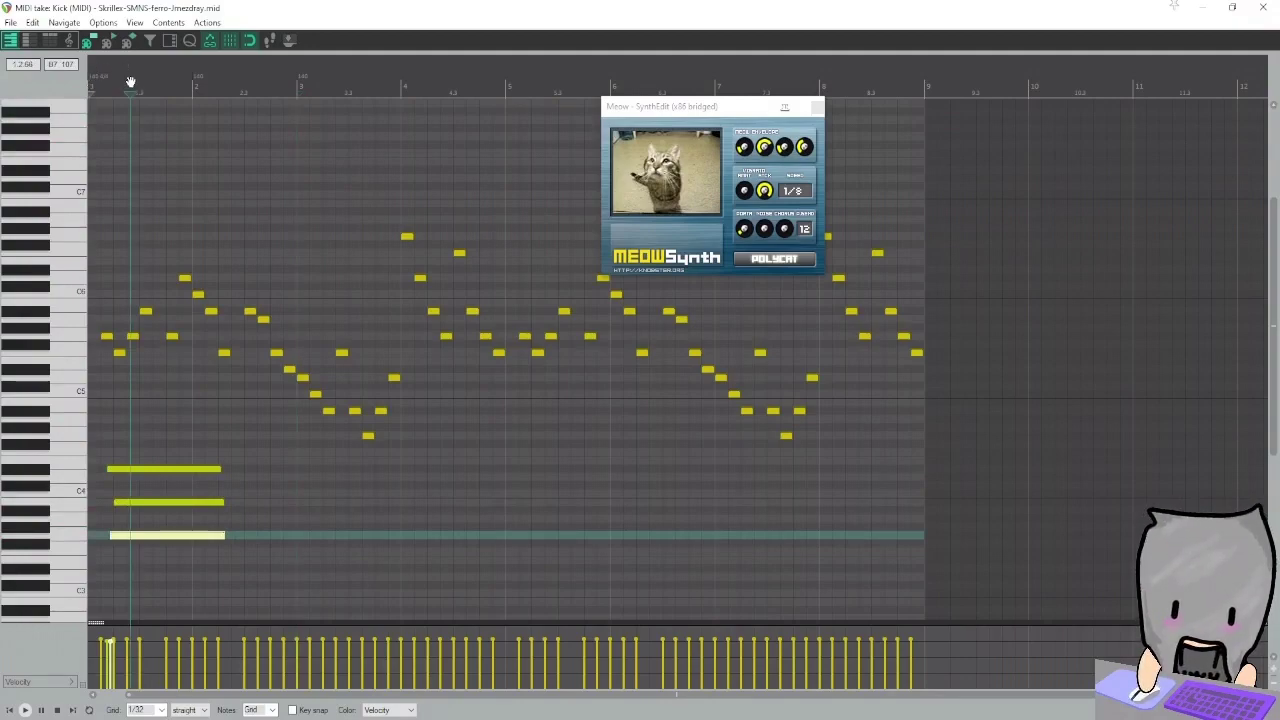
pyautogui.click(94, 81)
pyautogui.press('space')
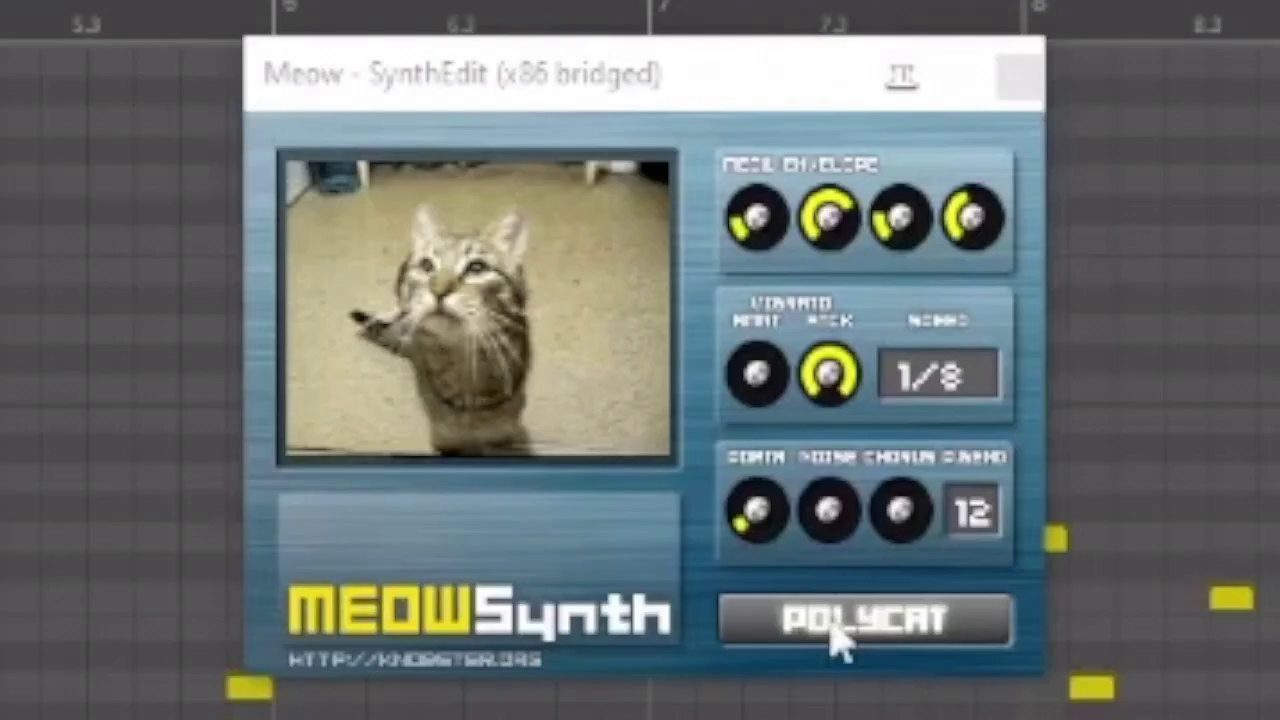
pyautogui.click(768, 262)
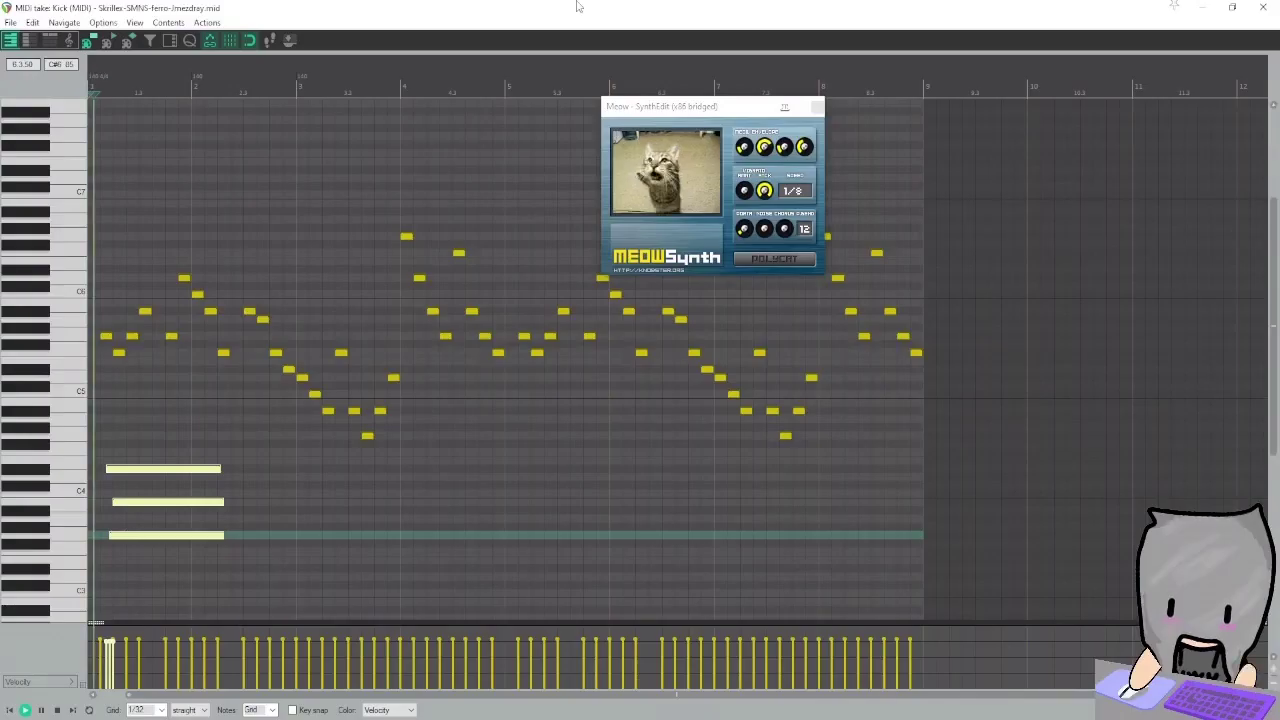
pyautogui.press('space')
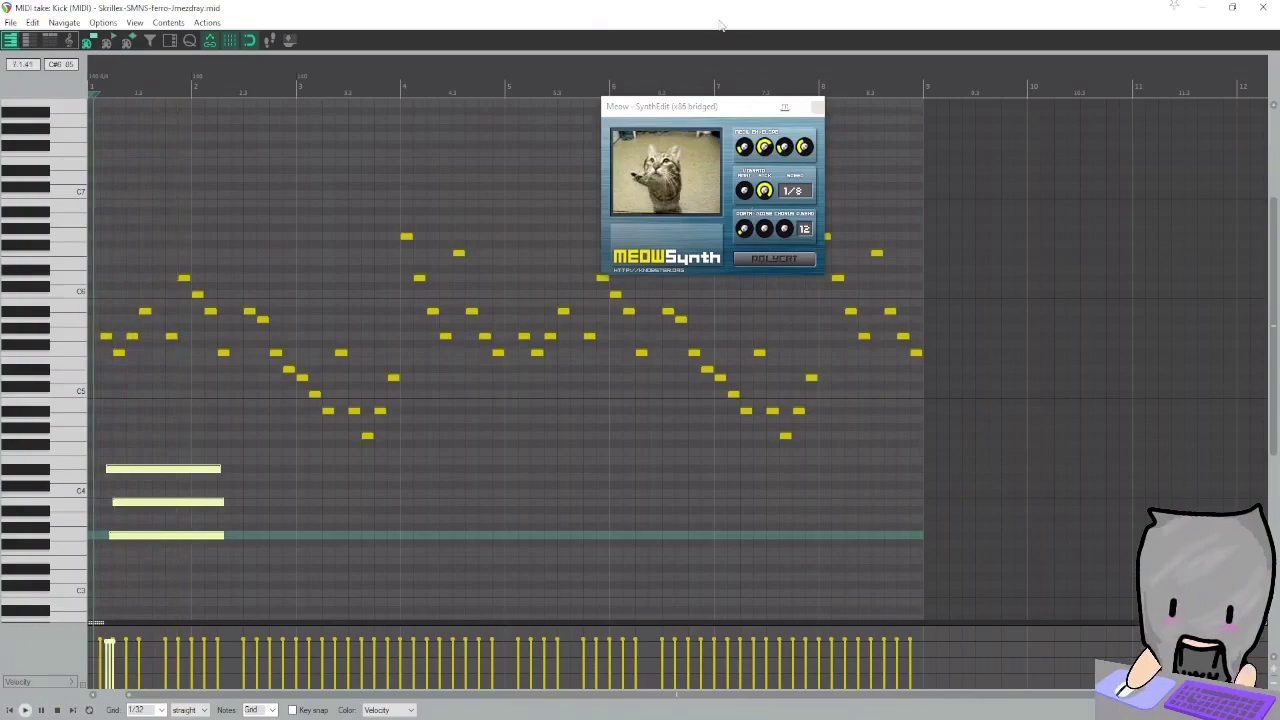
# Step: Turn Polycat back on and delete the three stacked notes, closing the MIDI editor
pyautogui.click(785, 262)
pyautogui.click(299, 549)
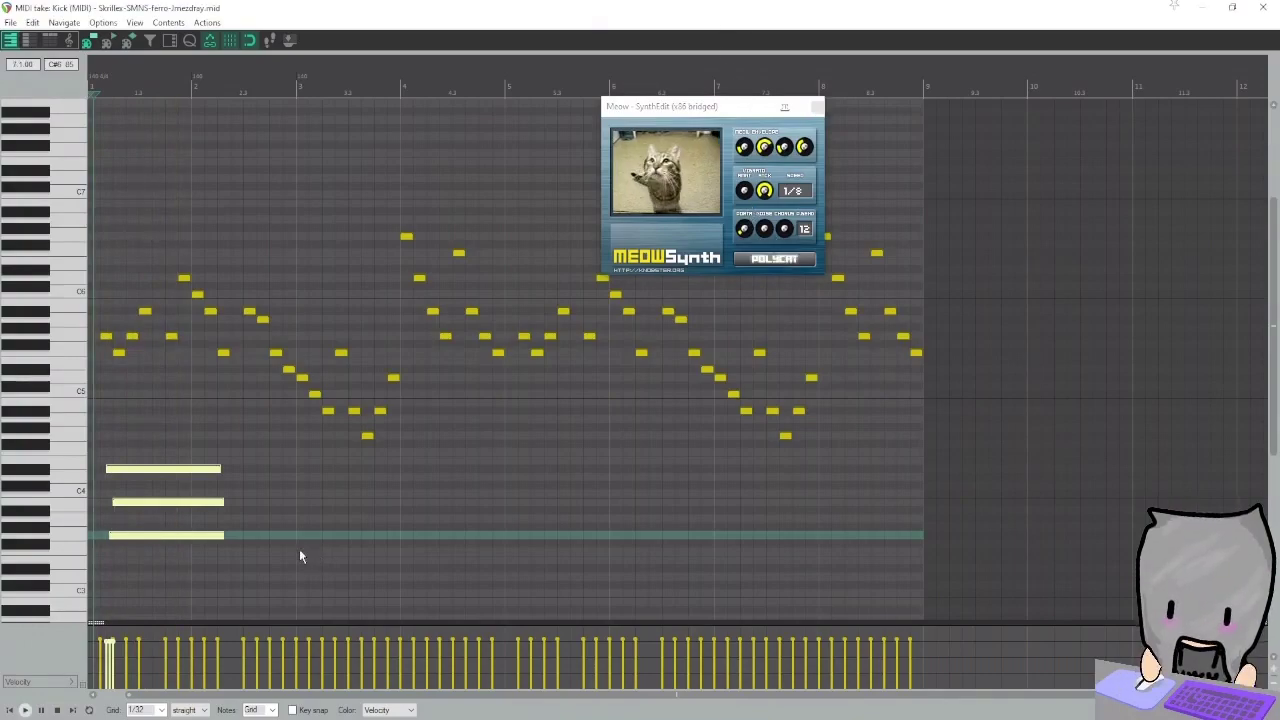
pyautogui.press('Escape')
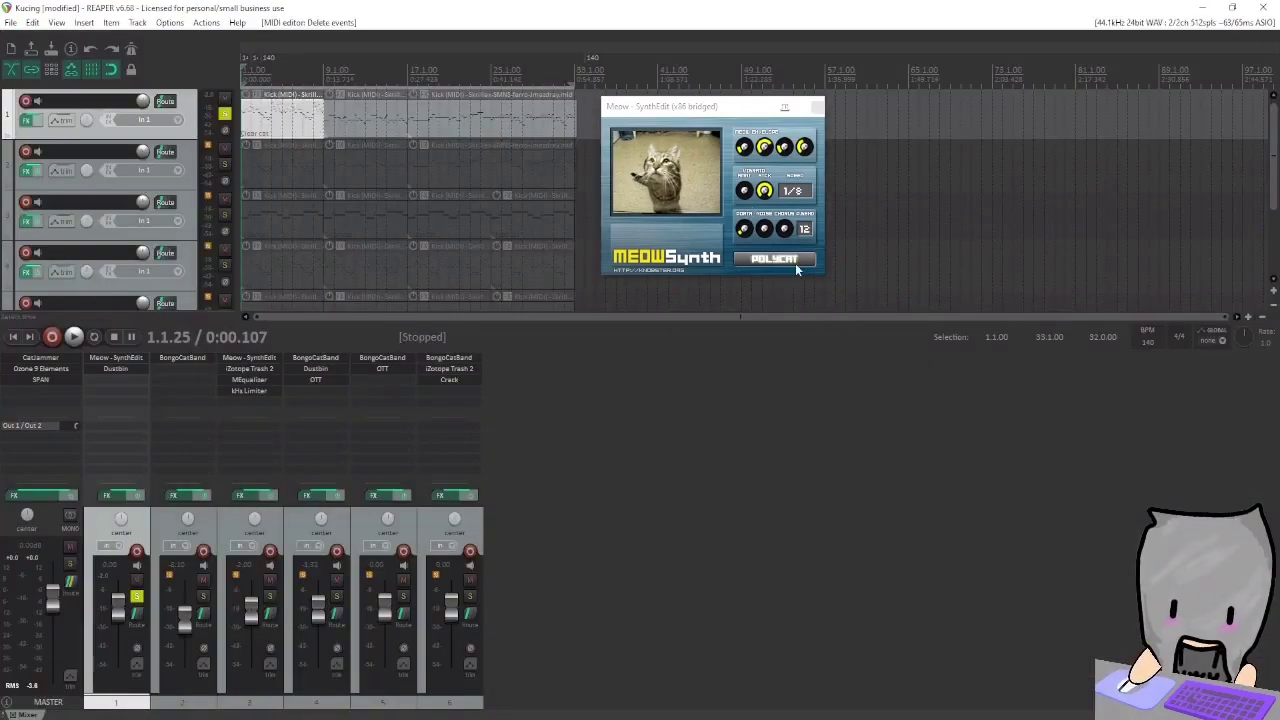
# Step: Reopen the clip and try lengthening the first note of bar 4 over the following one, playing it with Polycat off
pyautogui.doubleClick(282, 119)
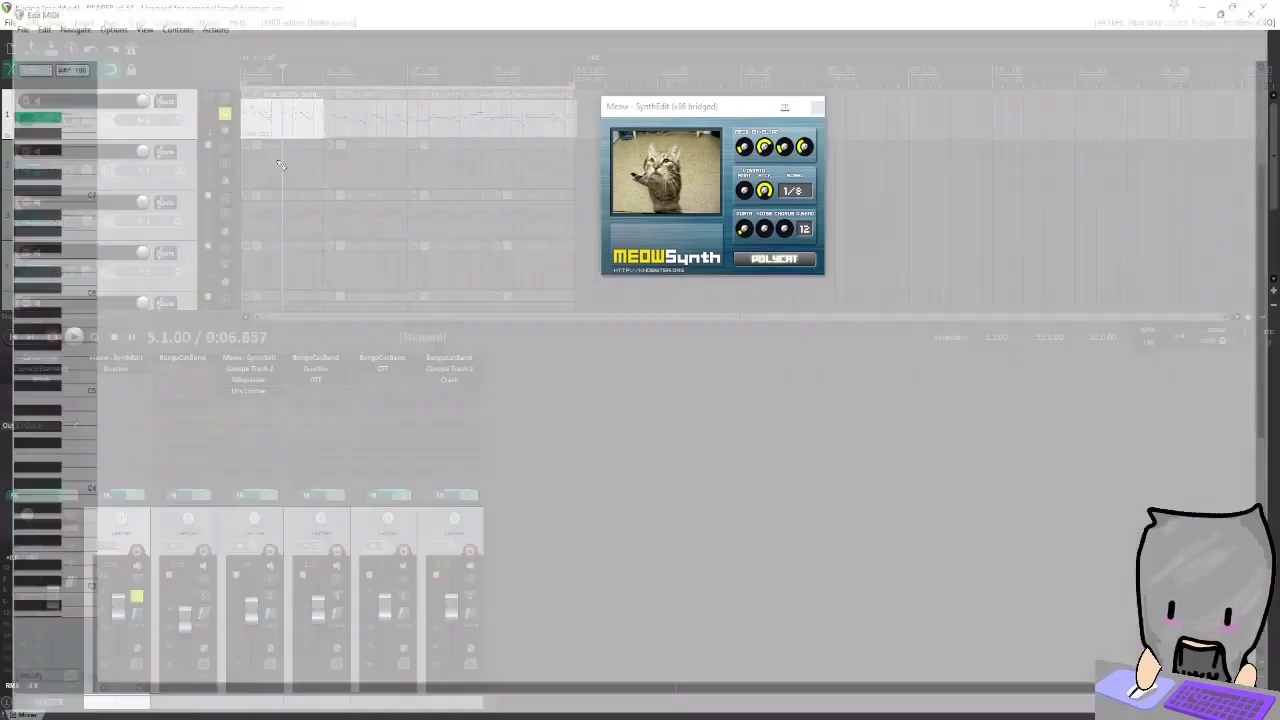
pyautogui.scroll(4, 495, 183)
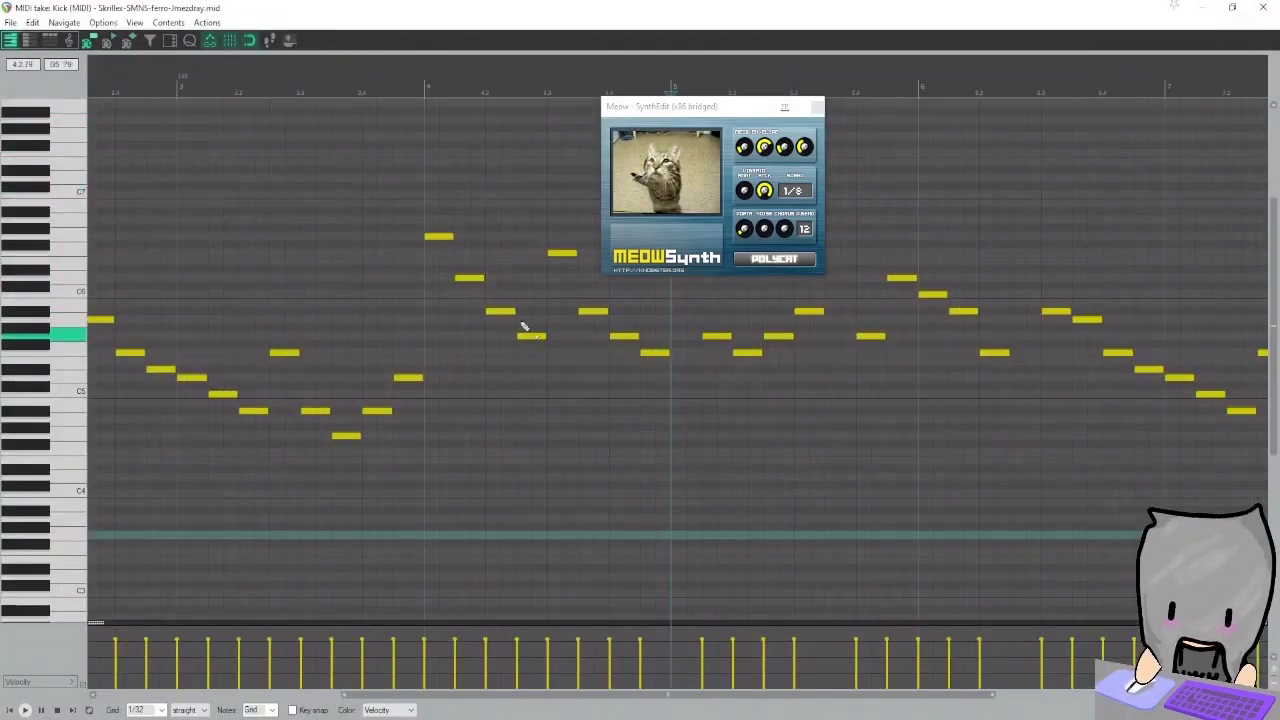
pyautogui.moveTo(449, 238); pyautogui.dragTo(480, 234)
pyautogui.press('space')
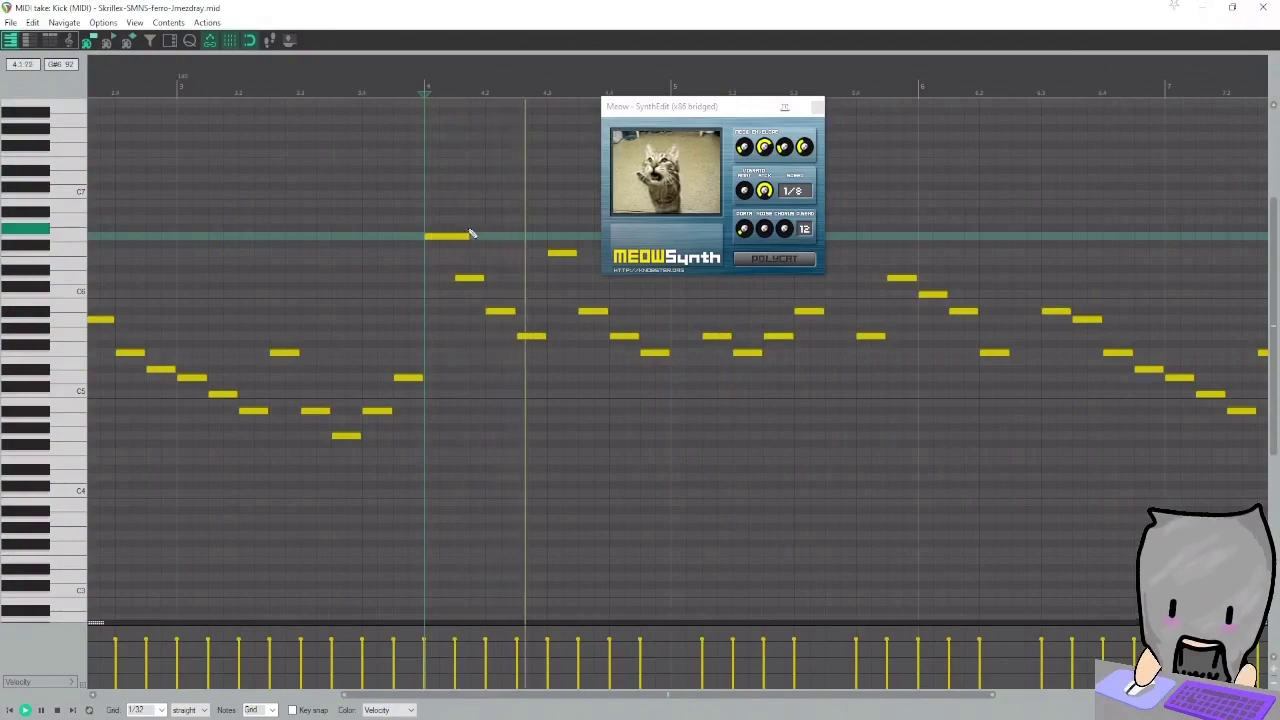
pyautogui.press('space')
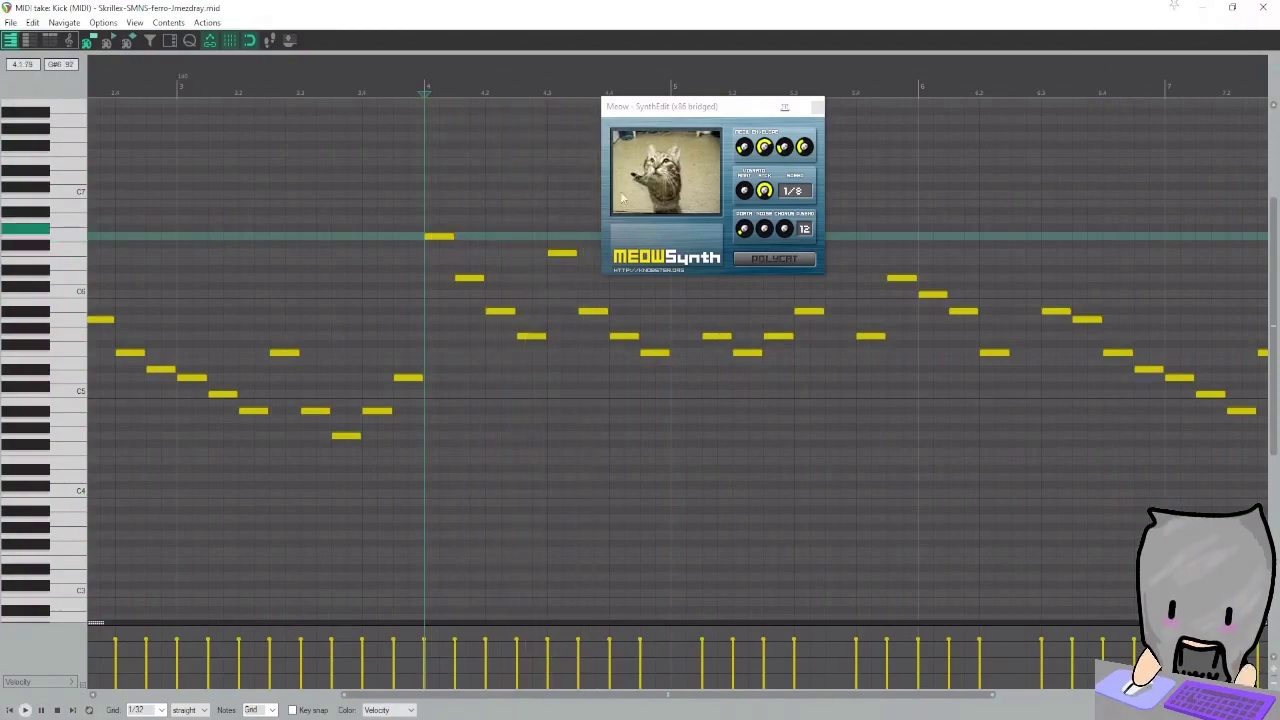
# Step: Close the Meow Synth and MIDI editor windows and view the Dustbin effect on track 1
pyautogui.click(816, 106)
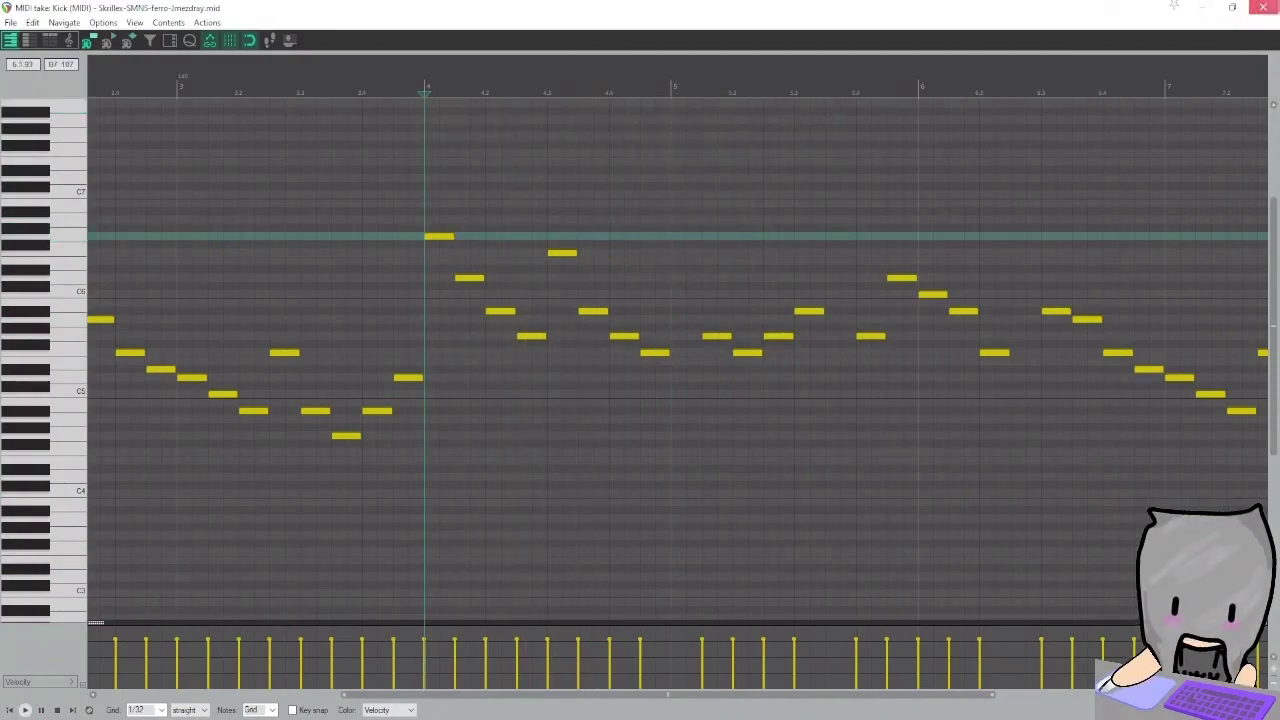
pyautogui.click(1262, 7)
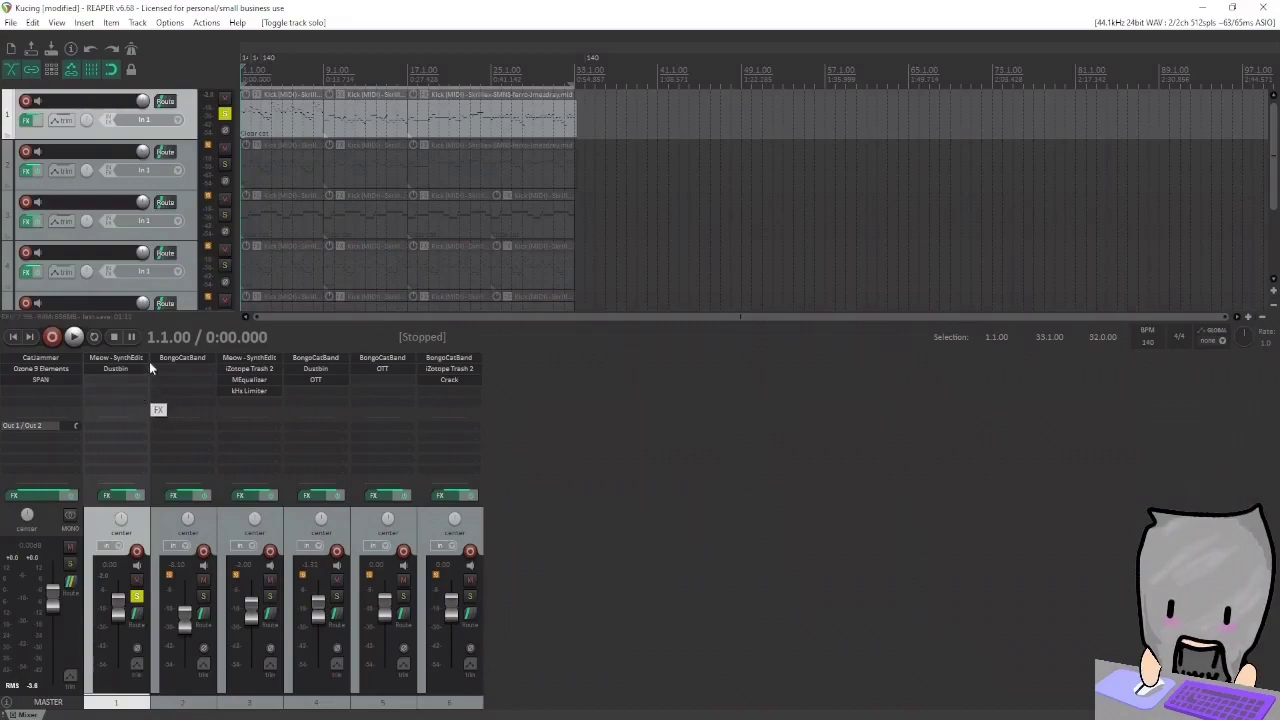
pyautogui.click(125, 369)
pyautogui.moveTo(684, 56); pyautogui.dragTo(782, 227)
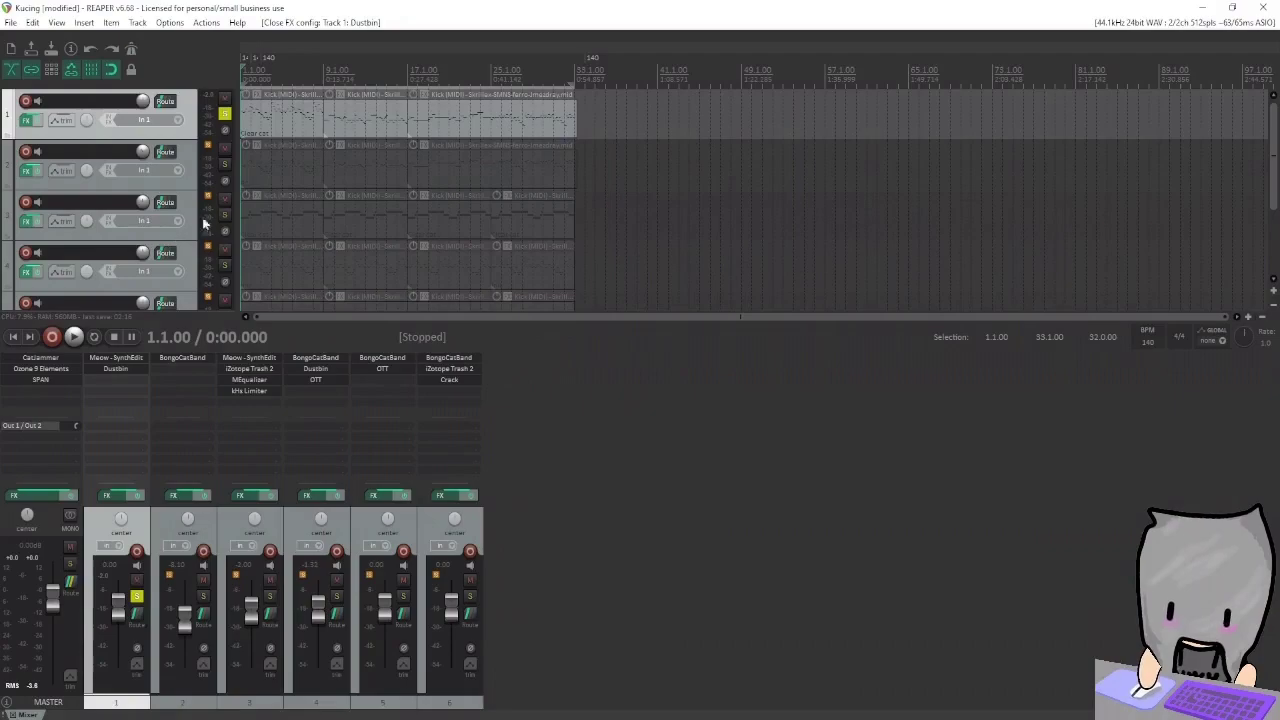
# Step: Solo track 3 in place of track 1 and play a short part of it from the start
pyautogui.click(221, 218)
pyautogui.click(223, 112)
pyautogui.press('space')
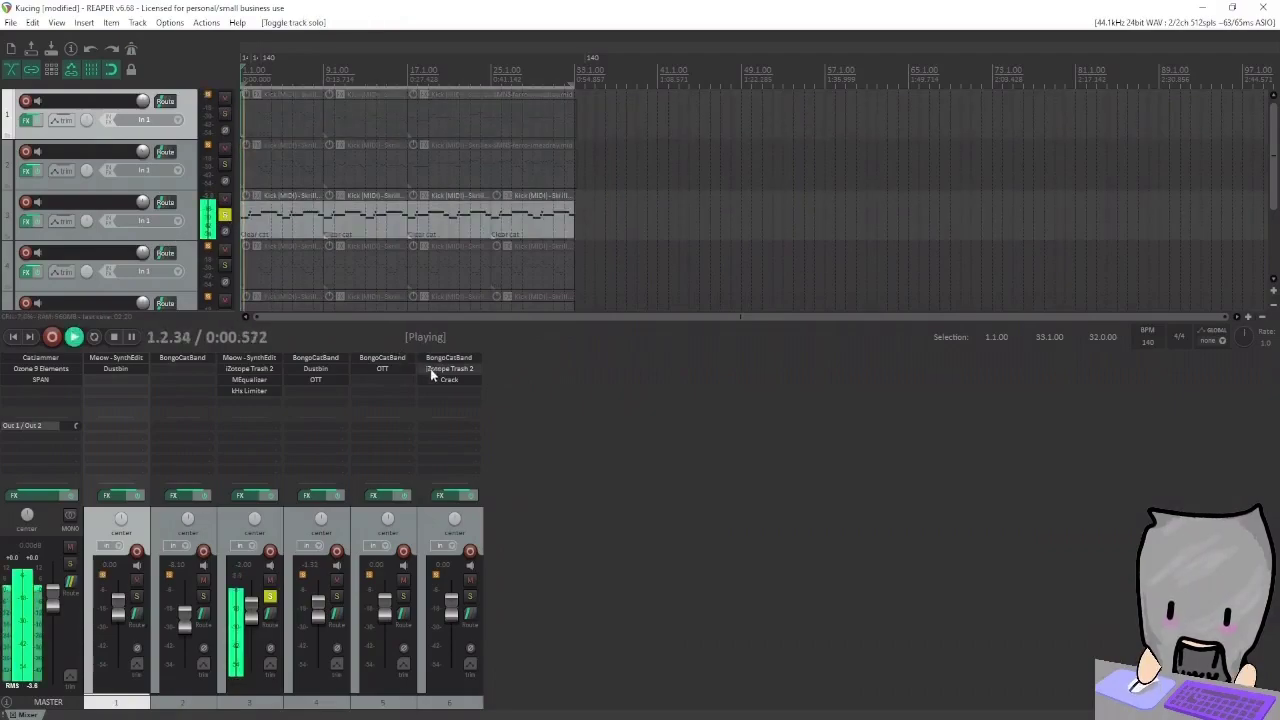
pyautogui.press('space')
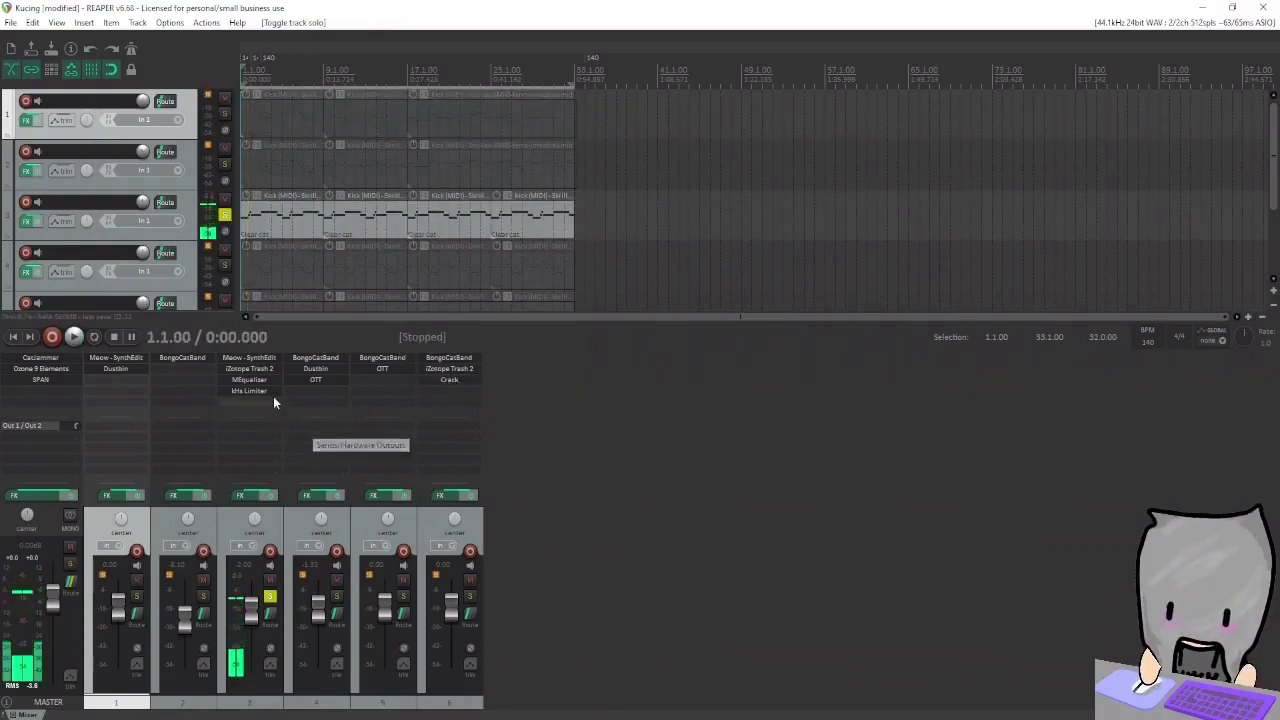
# Step: Open track 3's Meow Synth, iZotope Trash 2, MEqualizer and kHs Limiter windows and arrange them beside the mixer
pyautogui.click(256, 357)
pyautogui.moveTo(306, 490); pyautogui.dragTo(735, 128)
pyautogui.click(249, 368)
pyautogui.moveTo(457, 140); pyautogui.dragTo(773, 154)
pyautogui.click(262, 380)
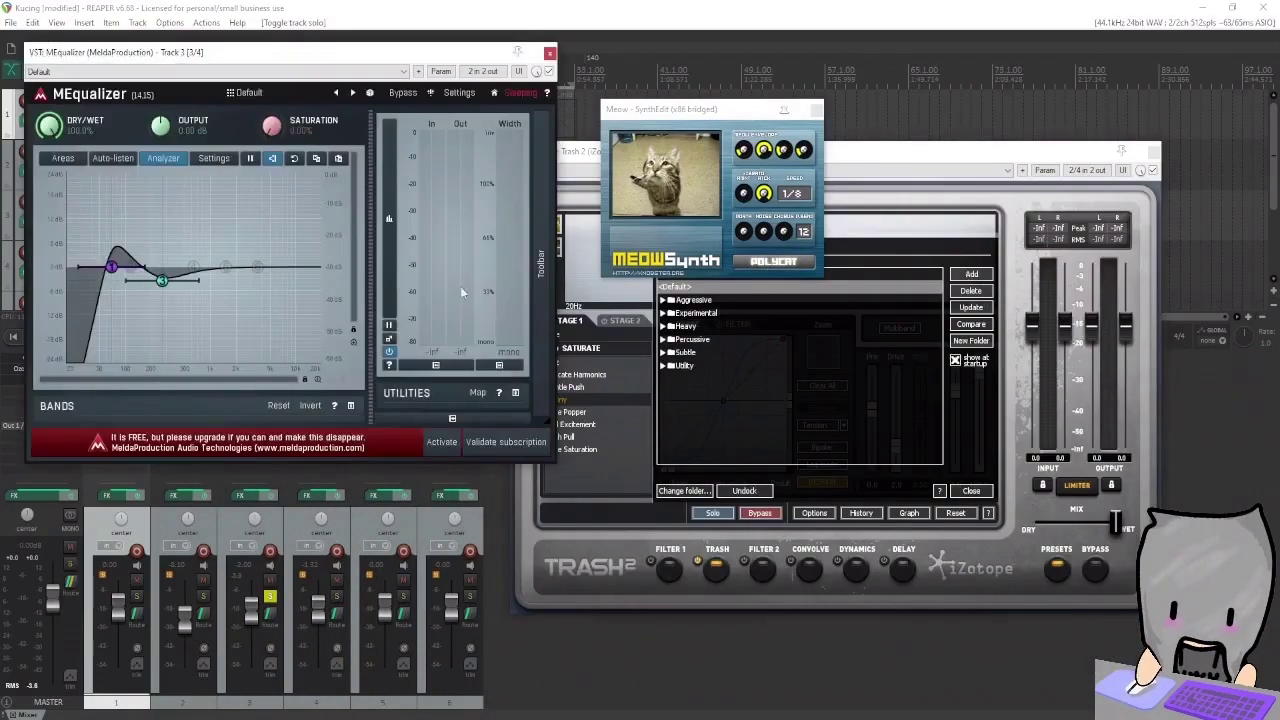
pyautogui.moveTo(200, 77); pyautogui.dragTo(743, 314)
pyautogui.click(255, 391)
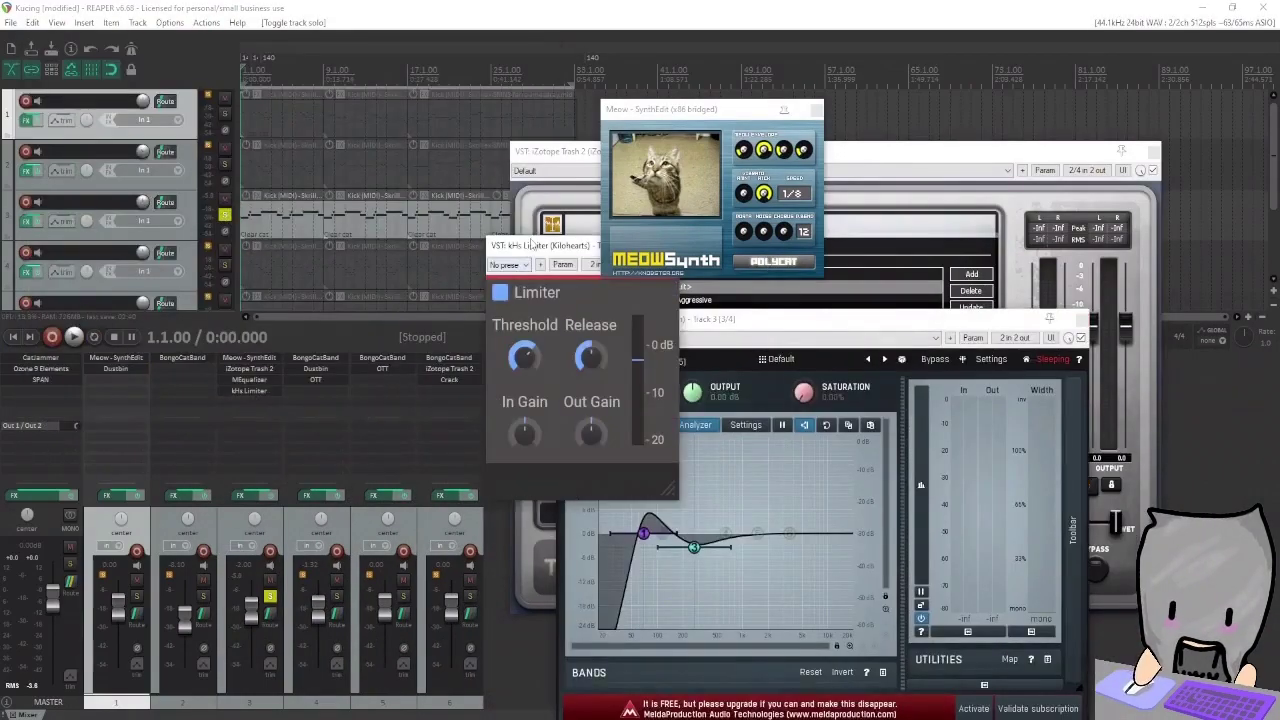
pyautogui.moveTo(533, 245); pyautogui.dragTo(564, 249)
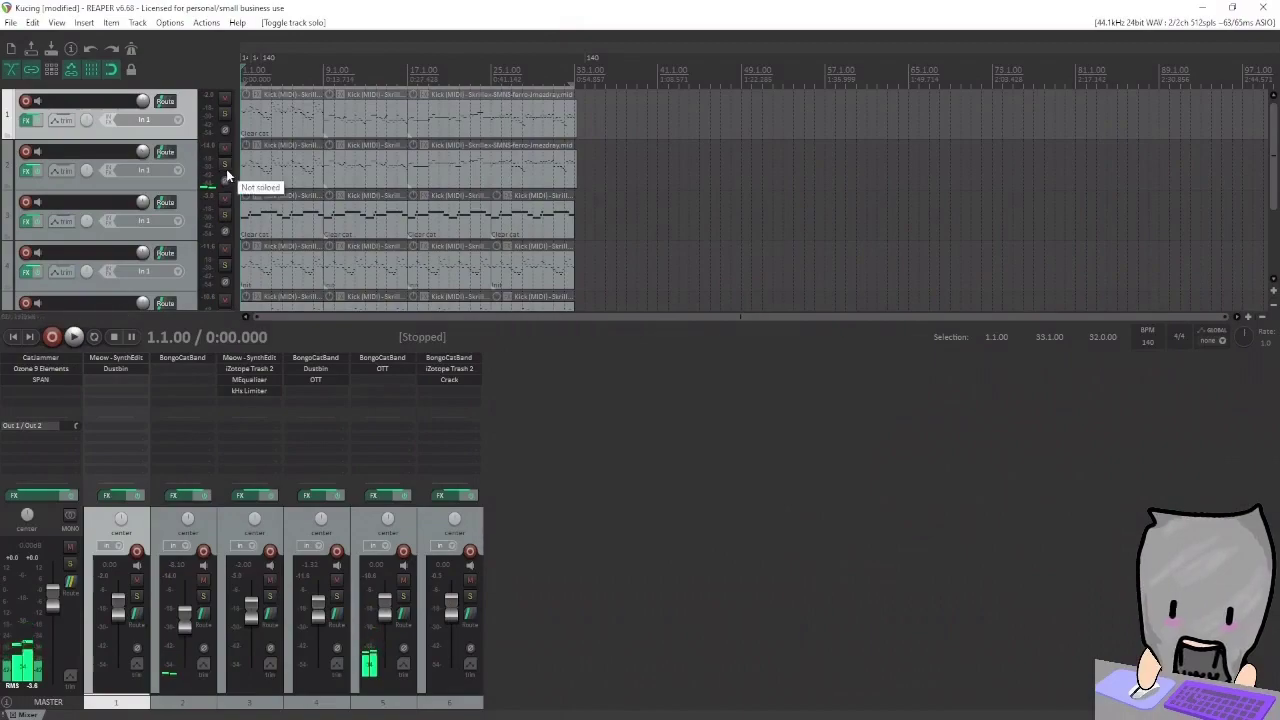
# Step: Solo track 2 and open its BongoCatBand plugin
pyautogui.click(225, 165)
pyautogui.click(205, 359)
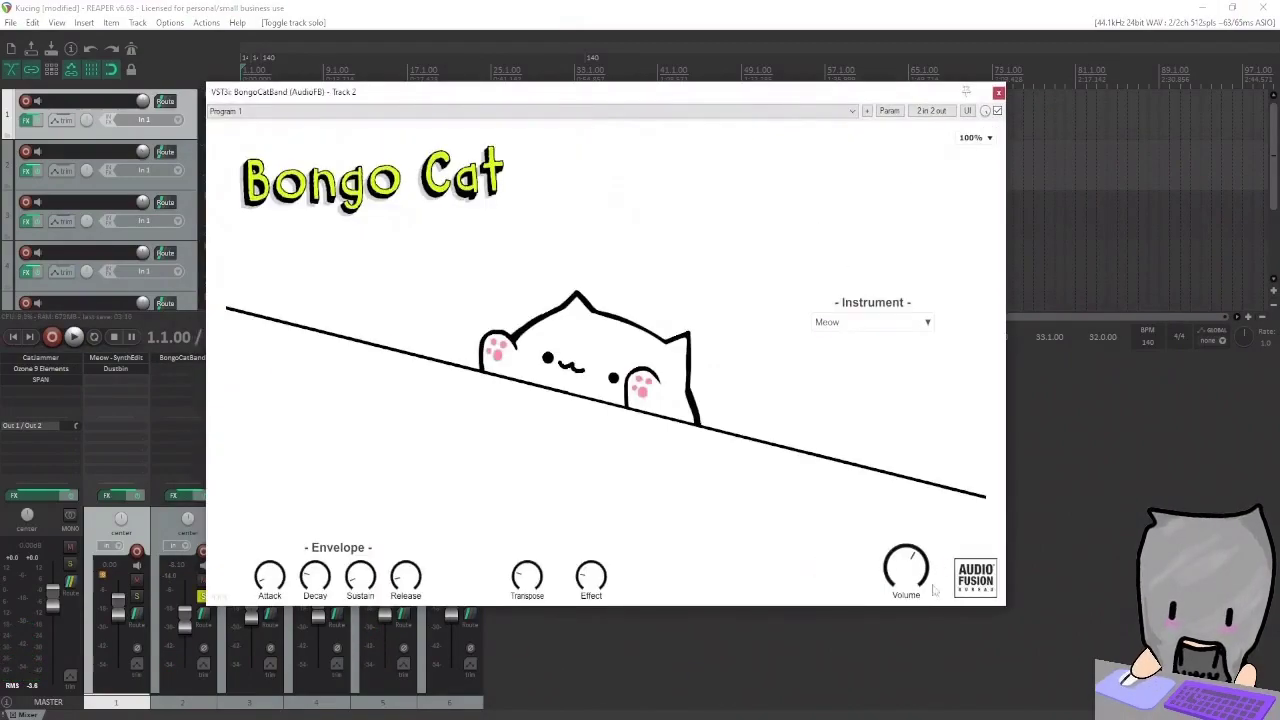
# Step: Audition the Piano instrument in Bongo Cat and switch to Marimba
pyautogui.click(904, 324)
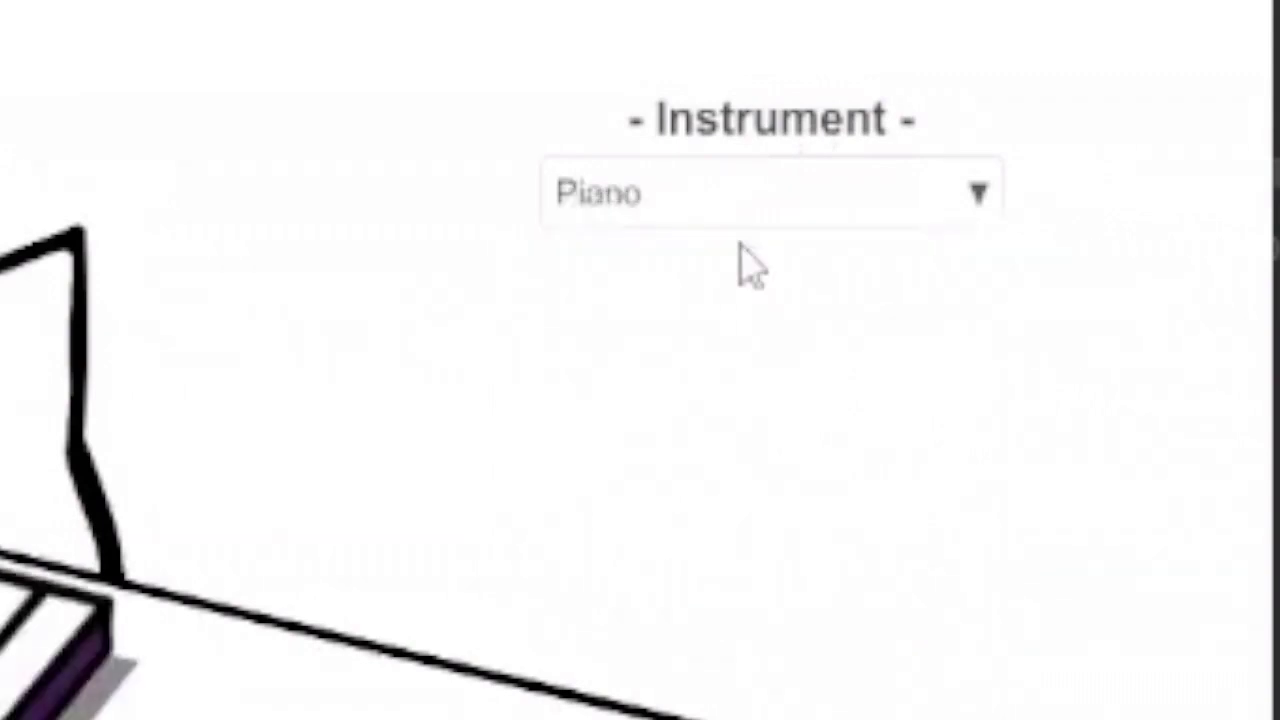
pyautogui.click(672, 195)
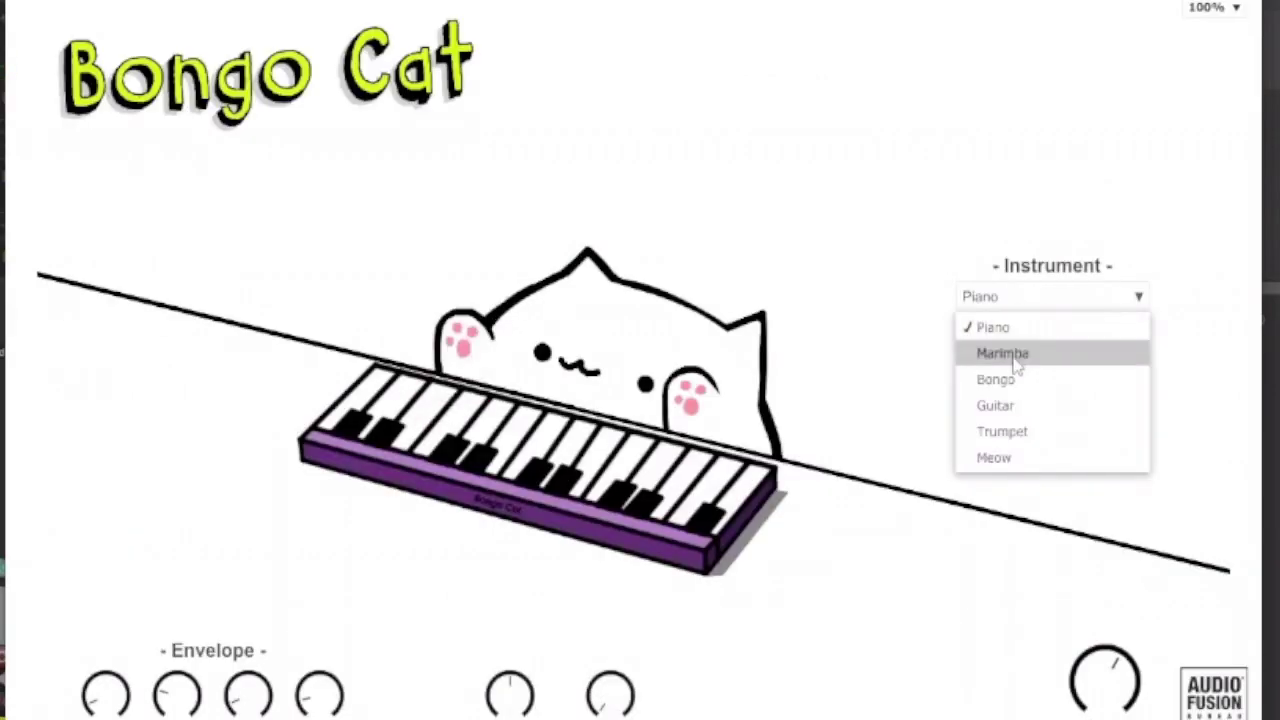
pyautogui.click(1012, 356)
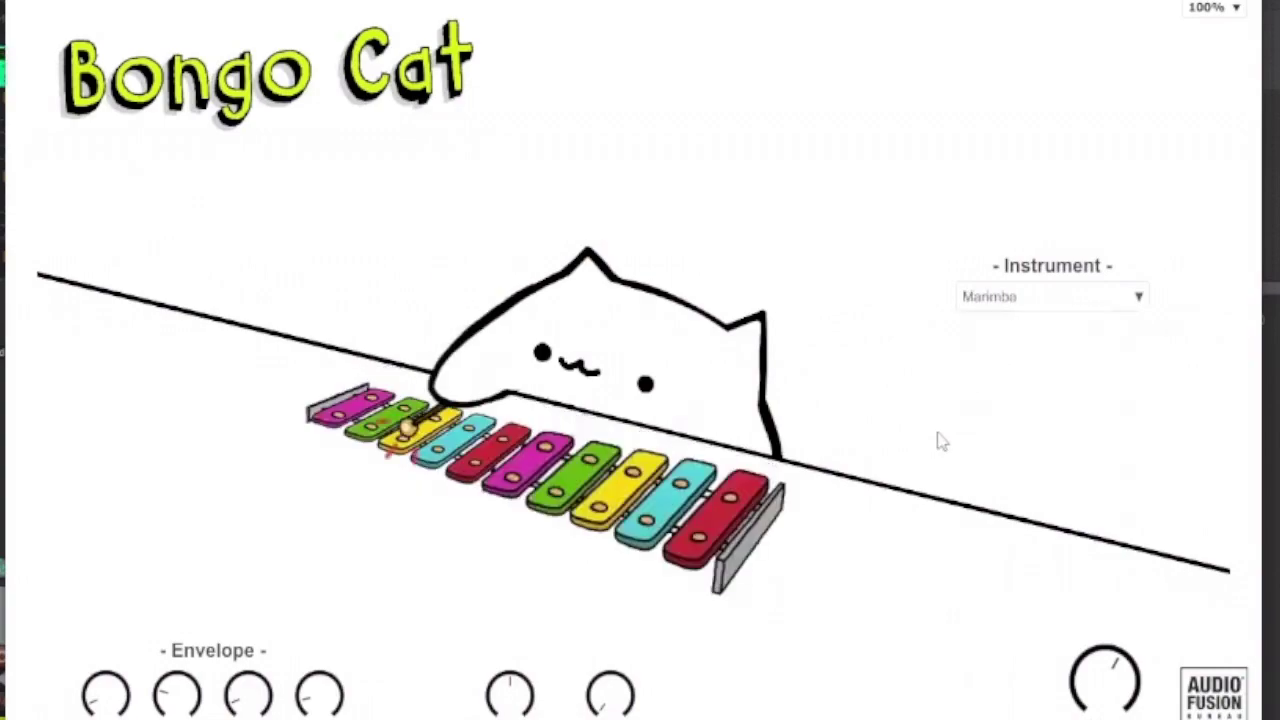
# Step: Switch Bongo Cat's instrument to Bongo, play a few notes, and try different Transpose values such as -5
pyautogui.click(1125, 300)
pyautogui.click(1058, 390)
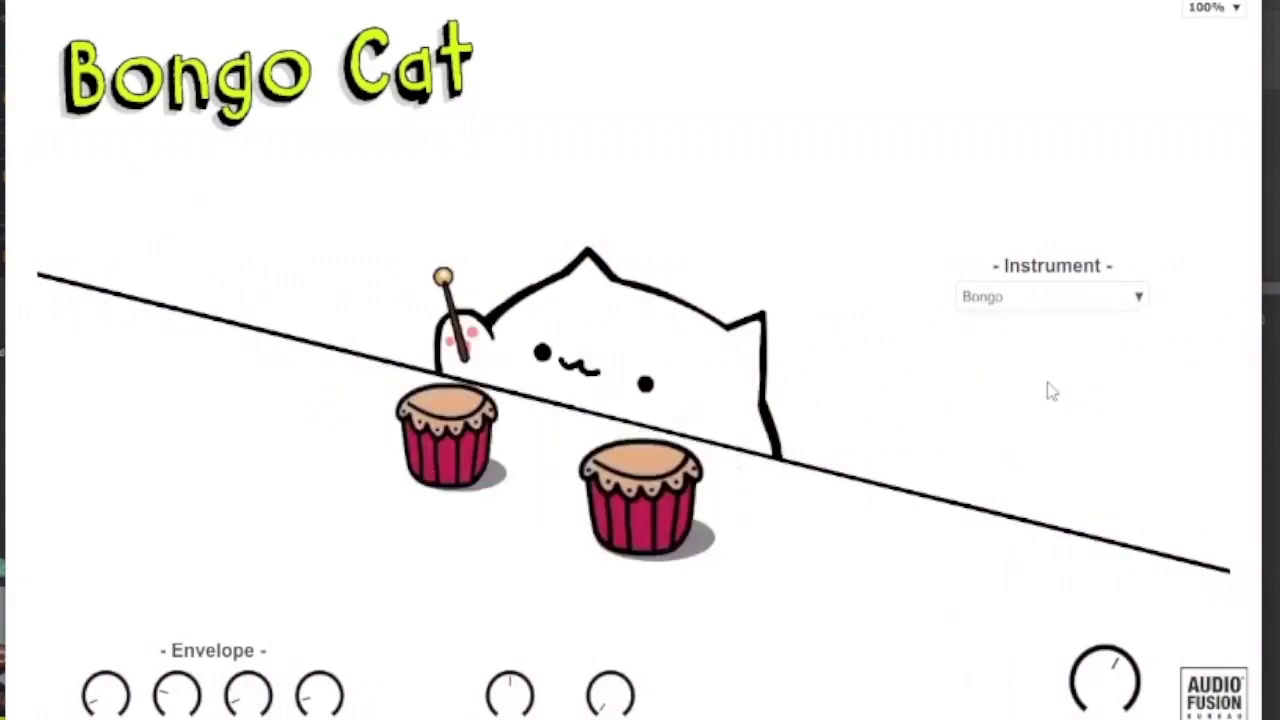
pyautogui.press('a')
pyautogui.press('a')
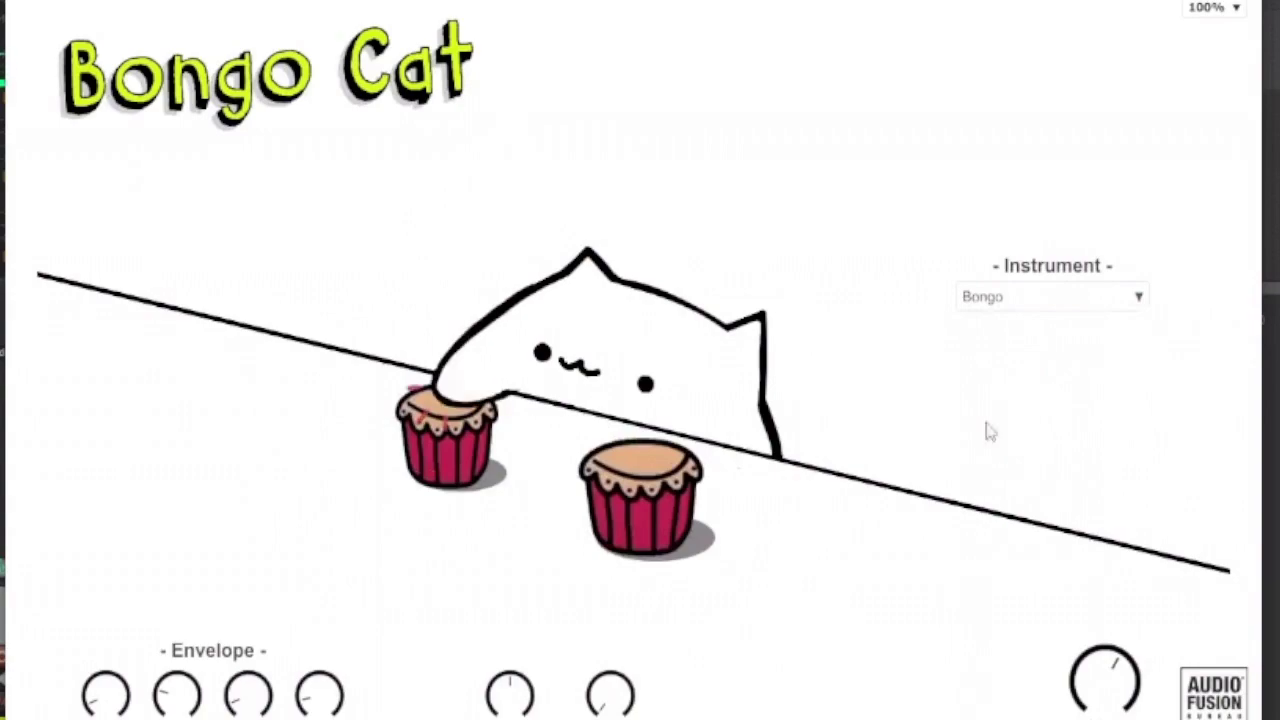
pyautogui.press('a')
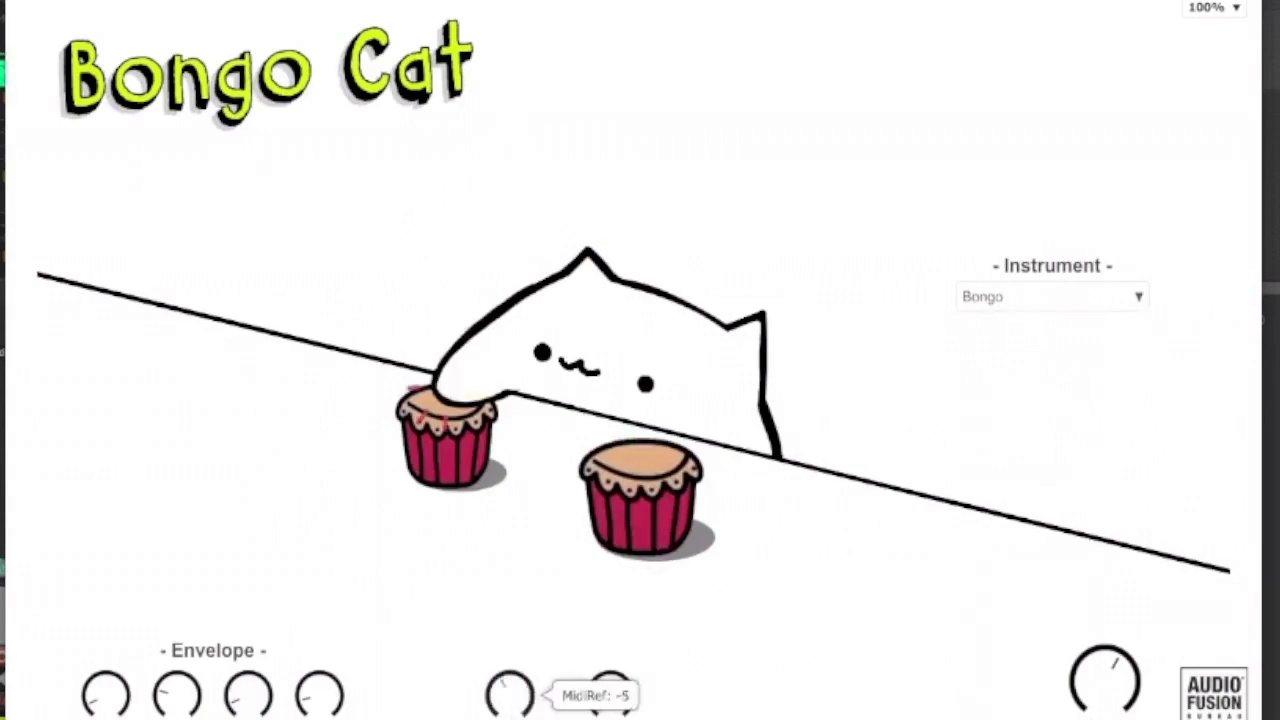
pyautogui.moveTo(510, 696); pyautogui.dragTo(510, 640)
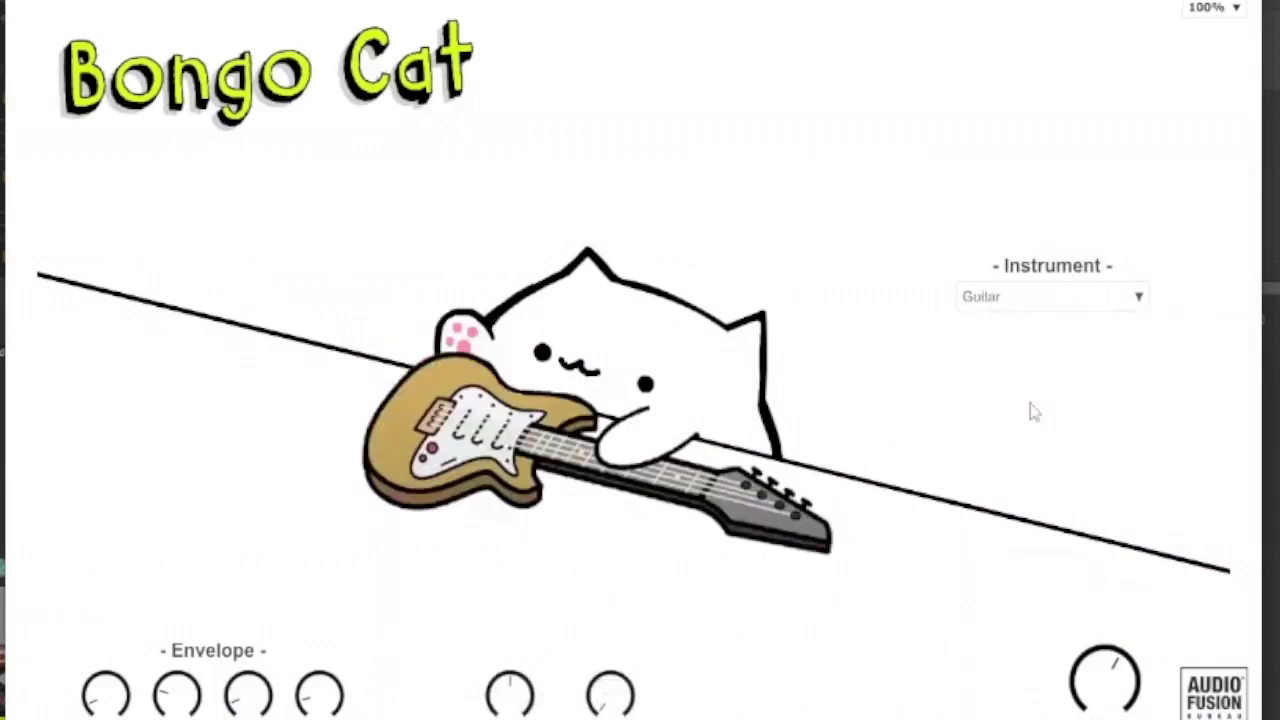
# Step: Try shifting Transpose with the Guitar instrument and reset it, and do the same test with the Trumpet instrument
pyautogui.moveTo(510, 693); pyautogui.dragTo(514, 710)
pyautogui.doubleClick(516, 706)
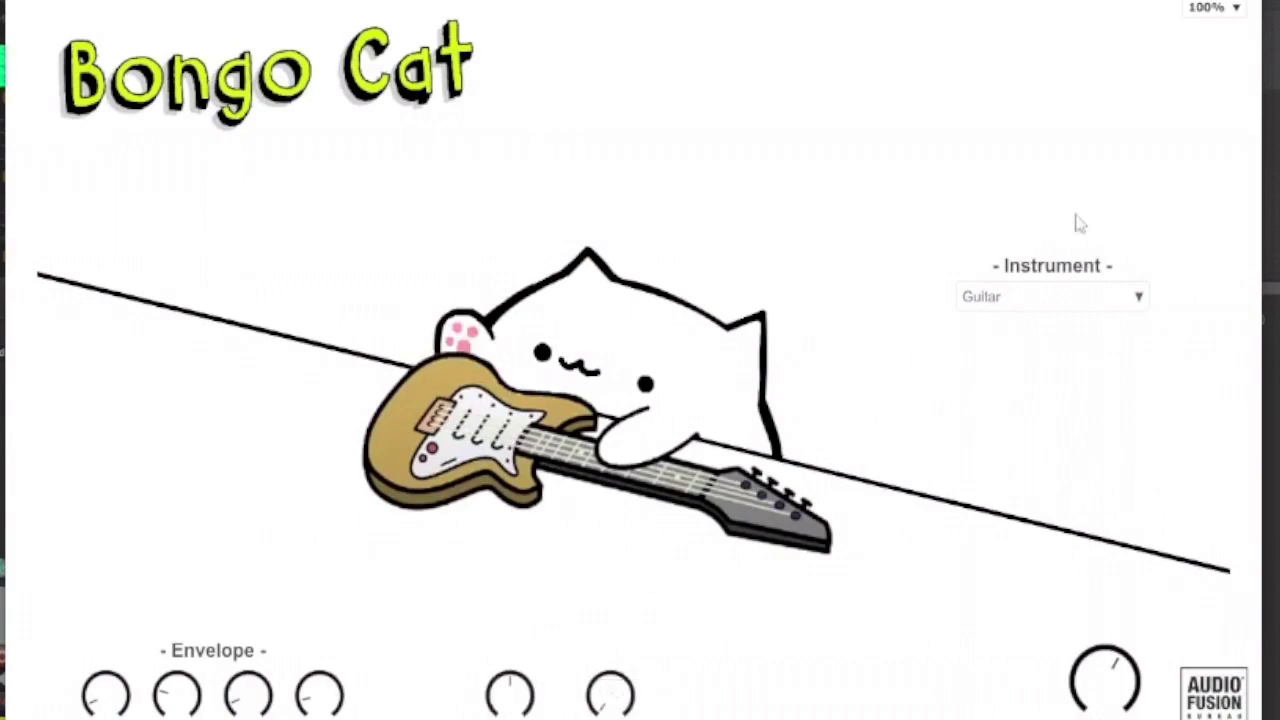
pyautogui.click(1067, 297)
pyautogui.click(1020, 436)
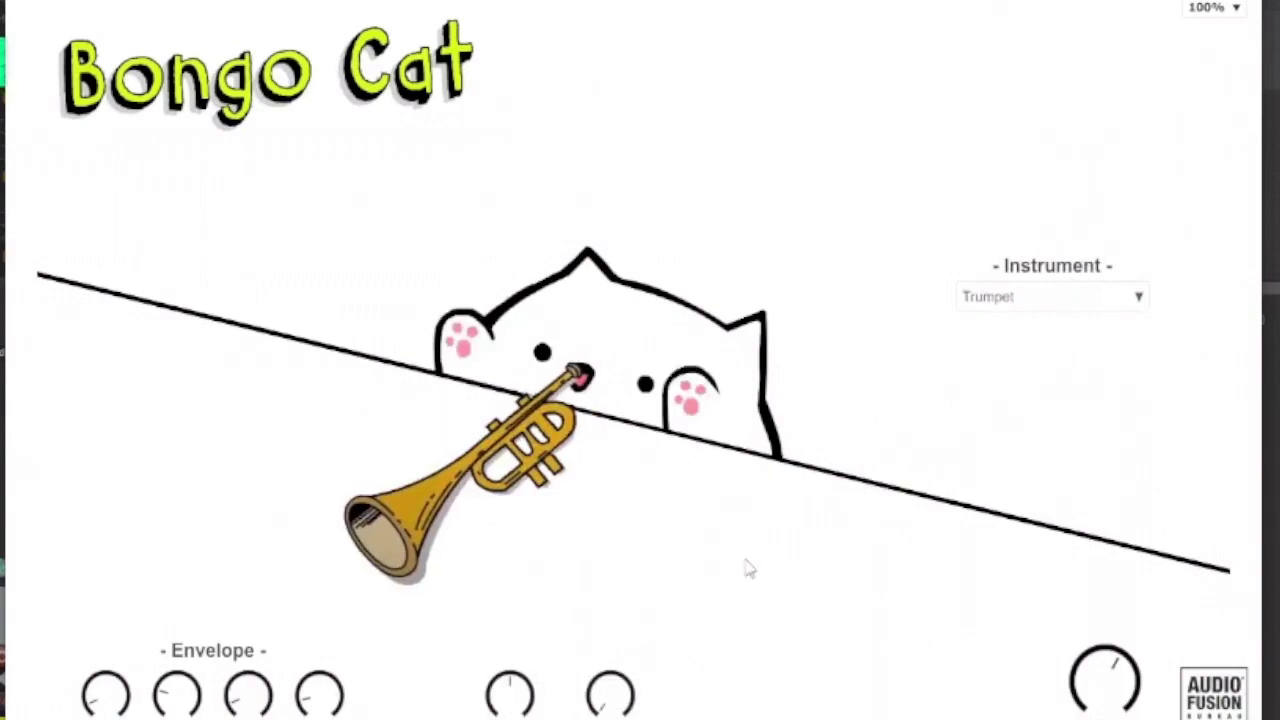
pyautogui.moveTo(506, 696)
pyautogui.moveTo(506, 697); pyautogui.dragTo(506, 718)
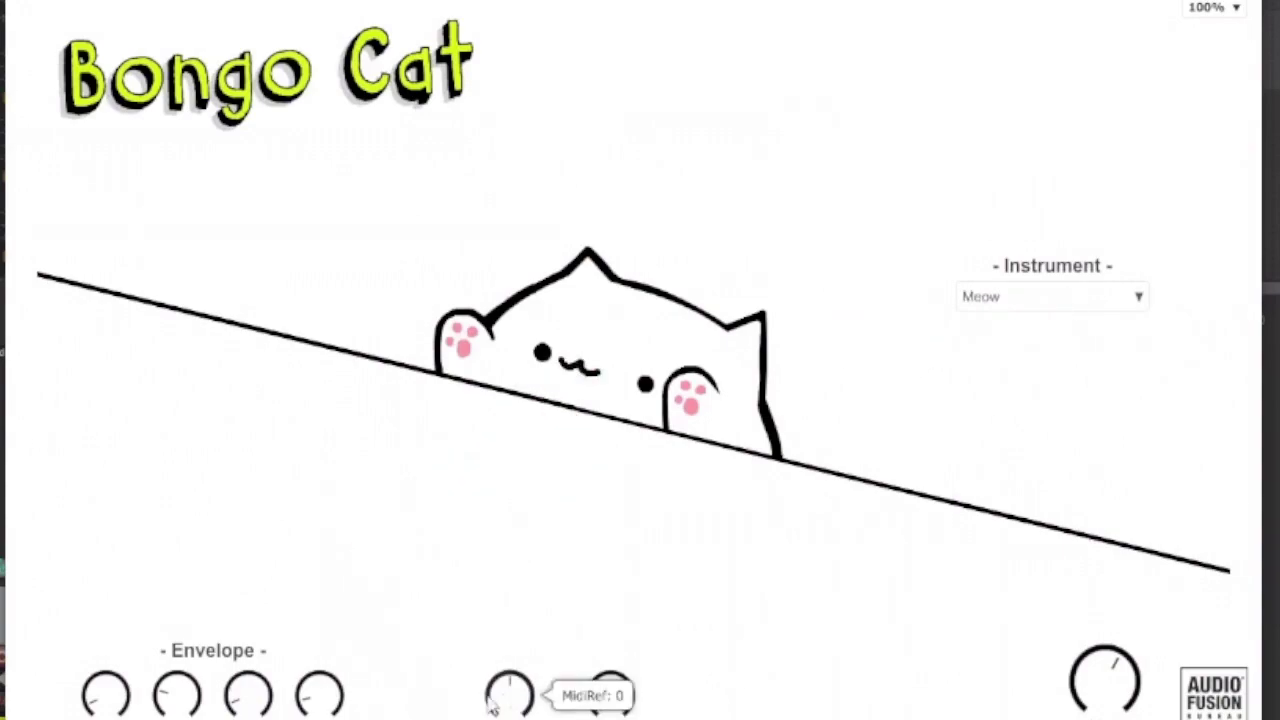
# Step: With the Meow instrument, try Transpose down to -10 and a raised Effect amount, returning both knobs to their defaults
pyautogui.moveTo(160, 696)
pyautogui.moveTo(511, 690); pyautogui.dragTo(511, 702)
pyautogui.moveTo(508, 645); pyautogui.dragTo(499, 553)
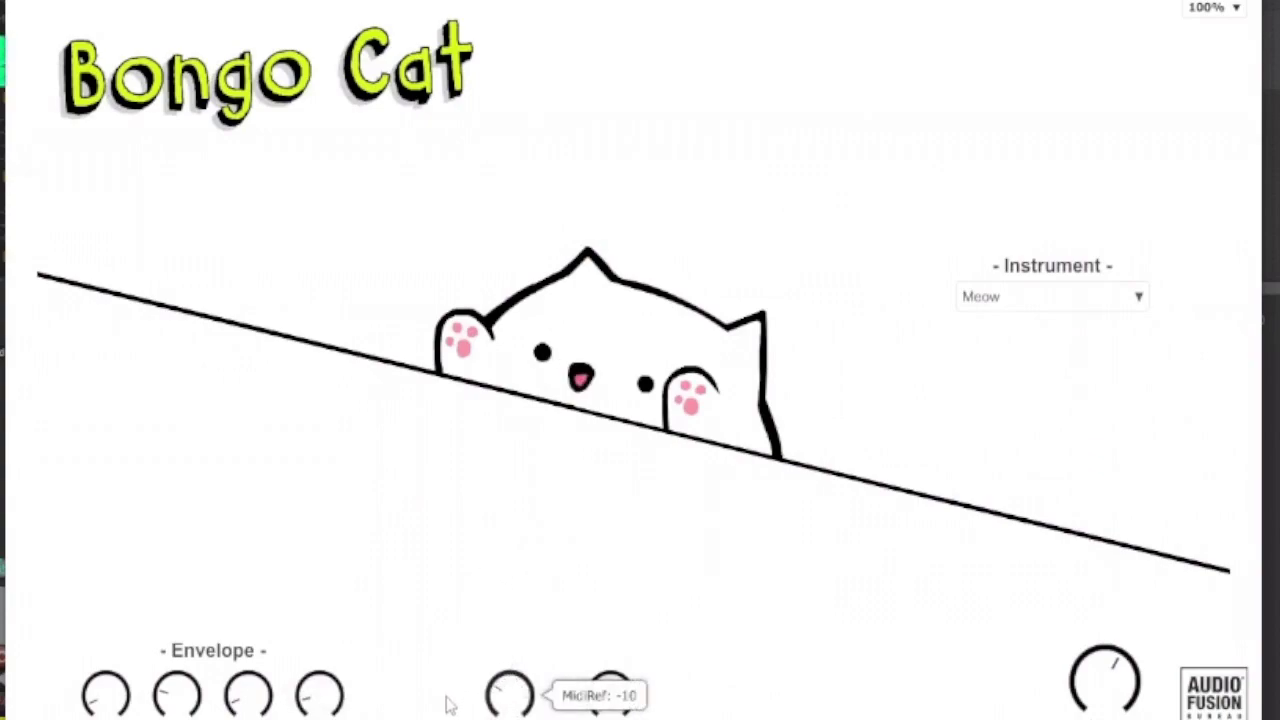
pyautogui.doubleClick(506, 707)
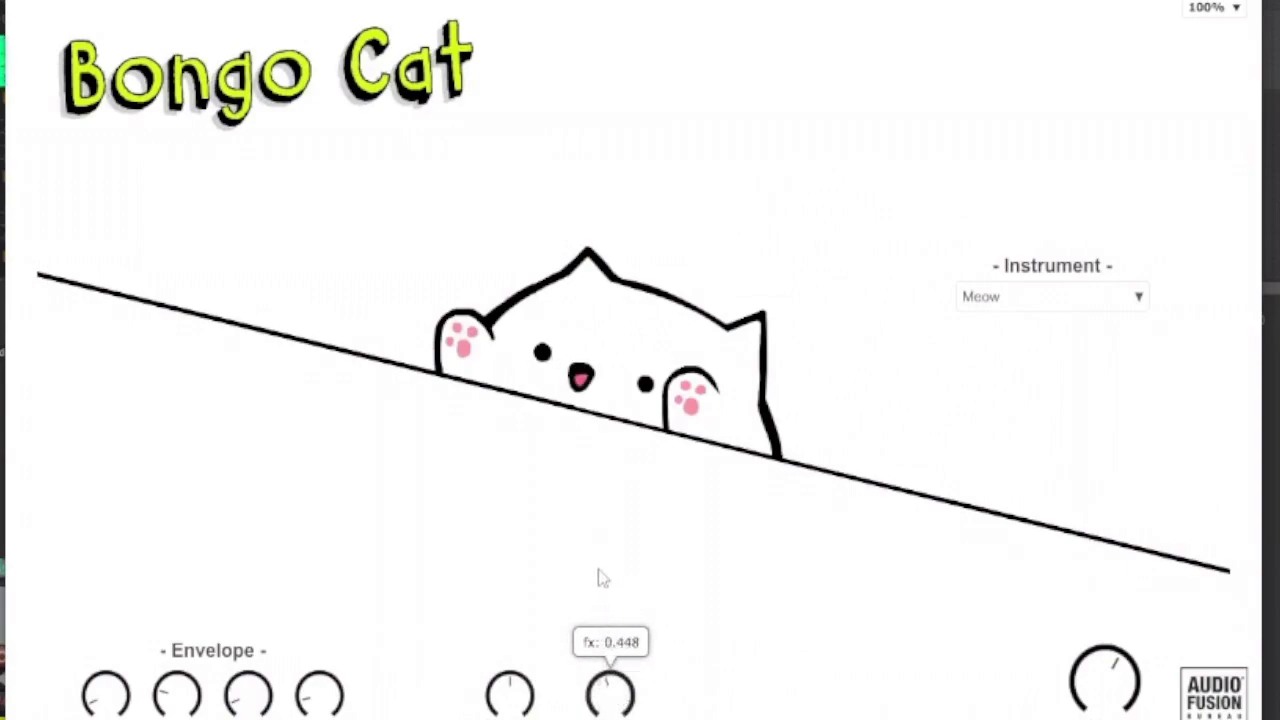
pyautogui.moveTo(592, 487); pyautogui.dragTo(580, 530)
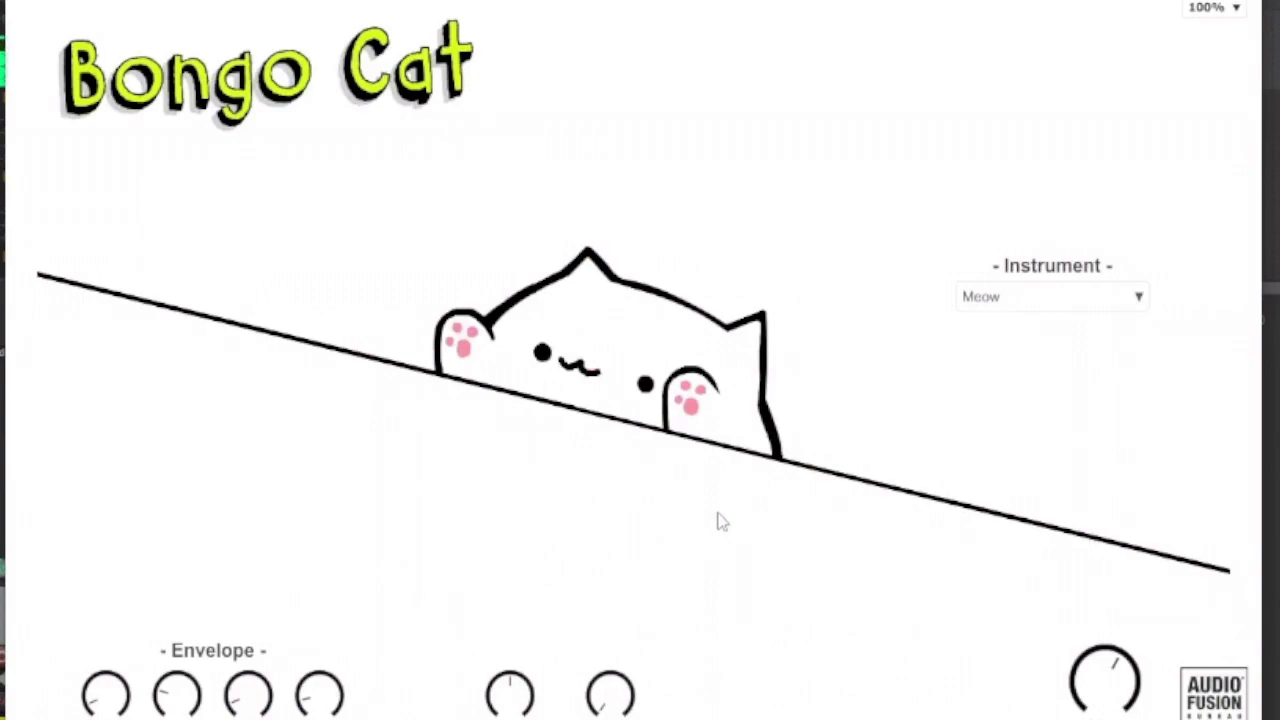
# Step: Try a smaller and a larger interface scale for track 2's Bongo Cat, and briefly play back the soloed track
pyautogui.moveTo(622, 680)
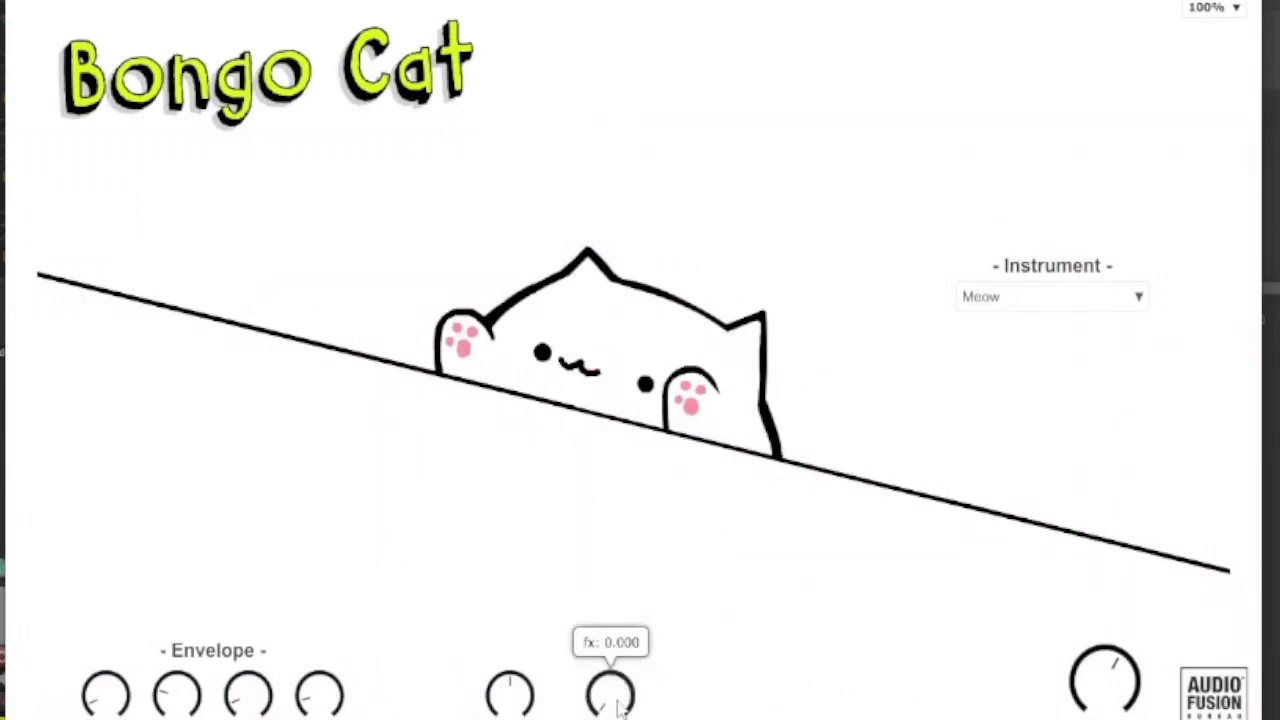
pyautogui.click(1210, 8)
pyautogui.click(1218, 28)
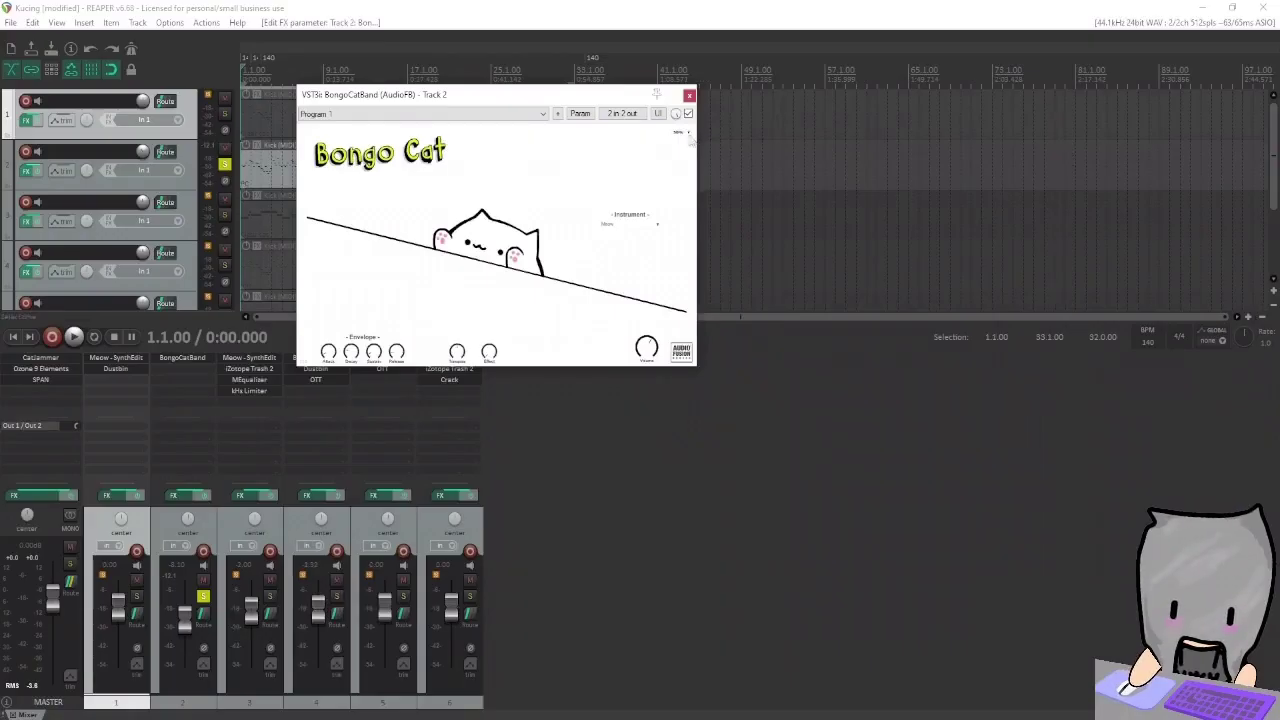
pyautogui.click(858, 146)
pyautogui.click(880, 200)
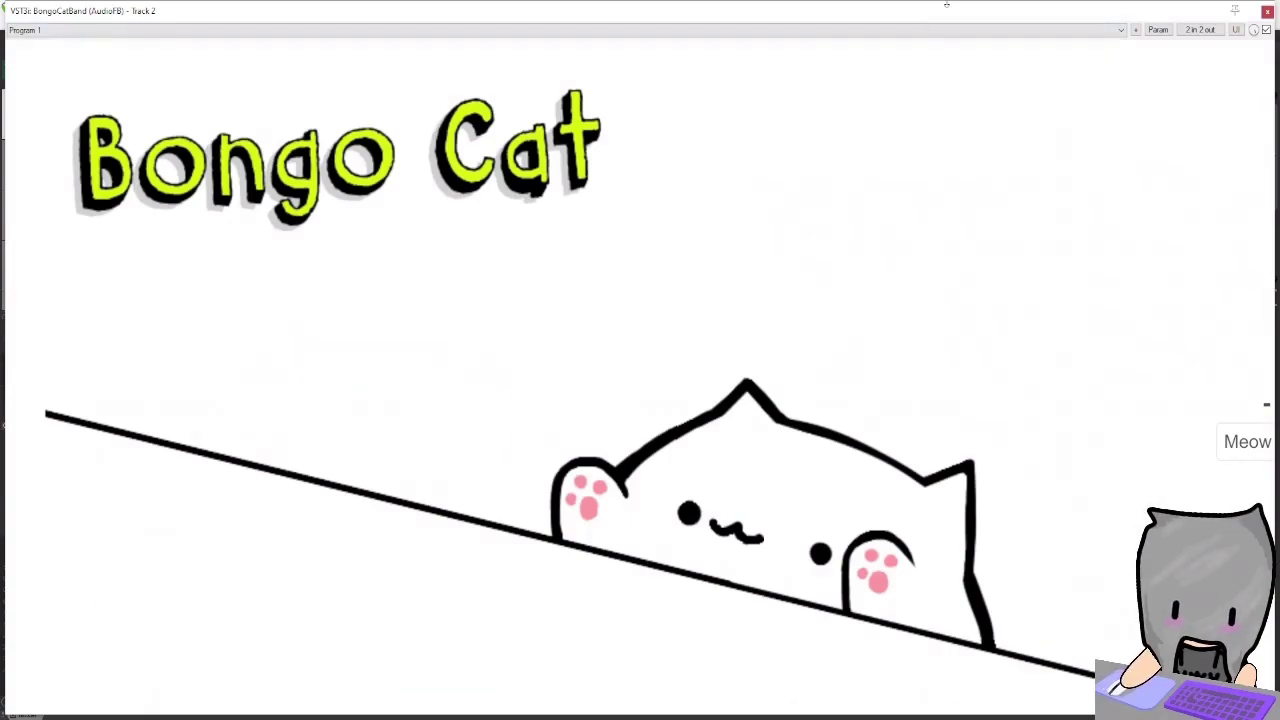
pyautogui.moveTo(1005, 12); pyautogui.dragTo(763, 29)
pyautogui.moveTo(1034, 137); pyautogui.dragTo(1214, 140)
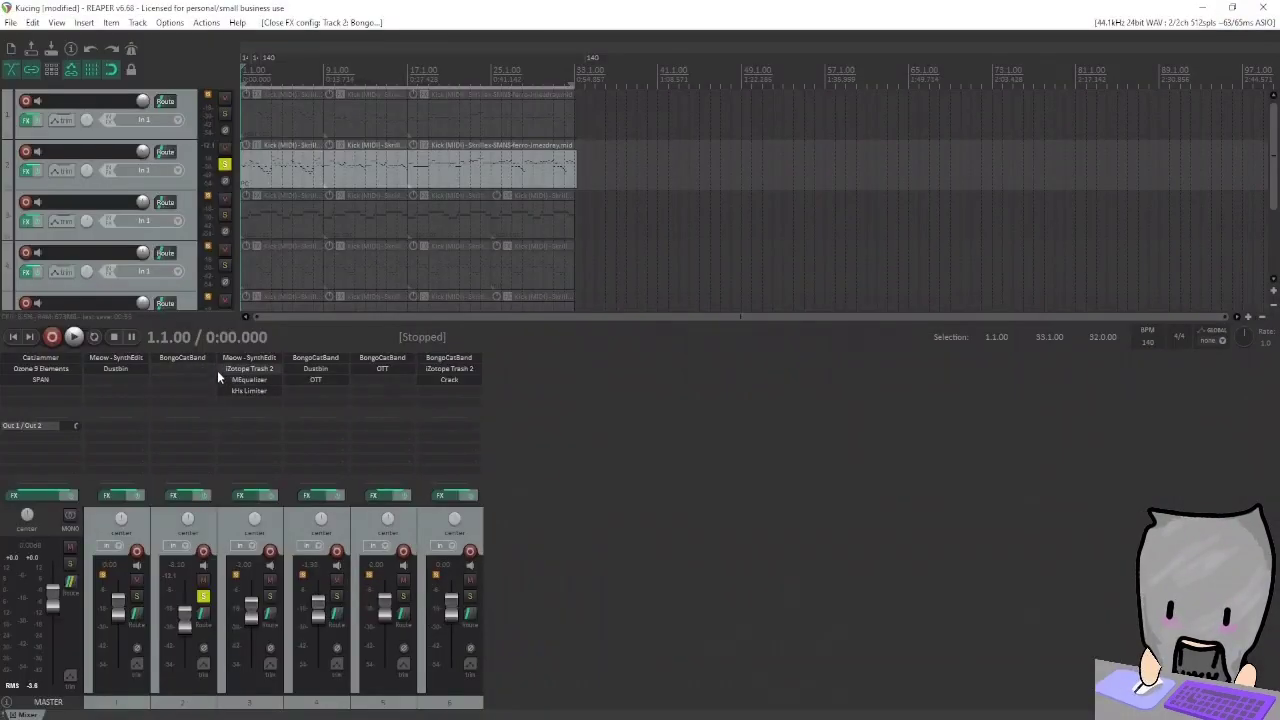
pyautogui.press('space')
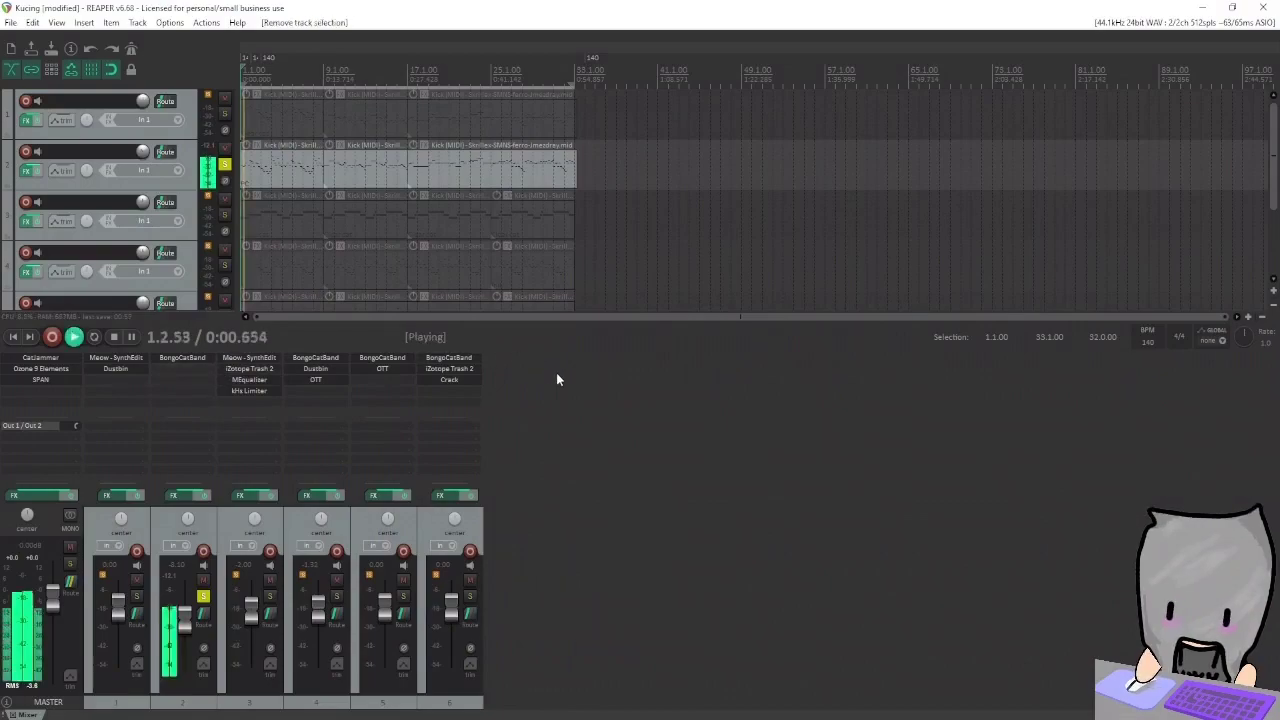
pyautogui.press('space')
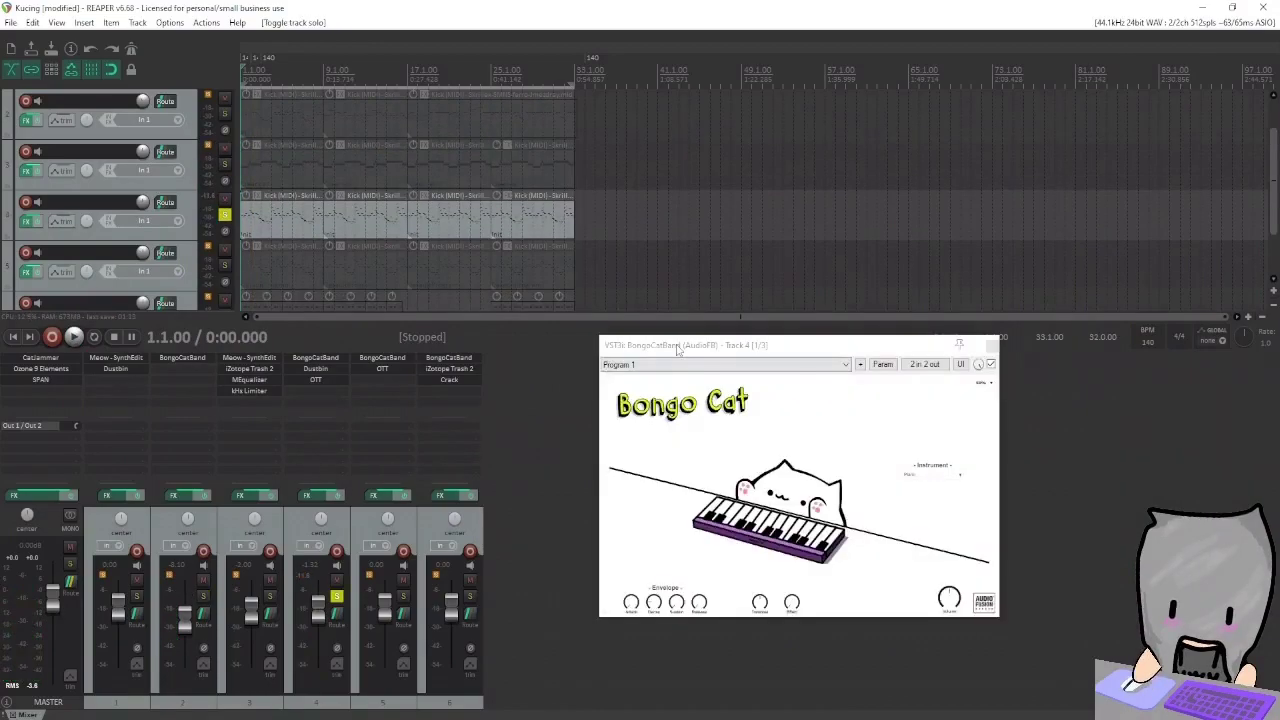
# Step: Bring up track 4's BongoCatBand, Dustbin and OTT effect windows to show its plugin chain
pyautogui.moveTo(677, 351); pyautogui.dragTo(630, 257)
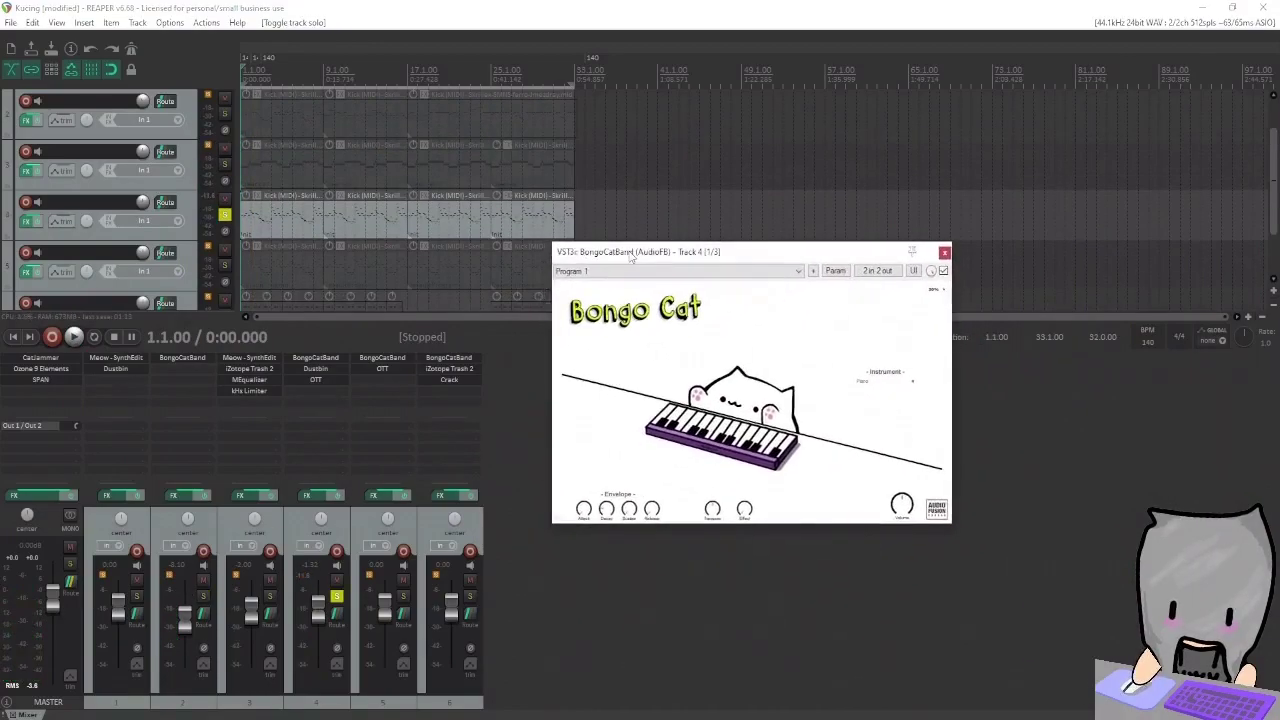
pyautogui.click(348, 370)
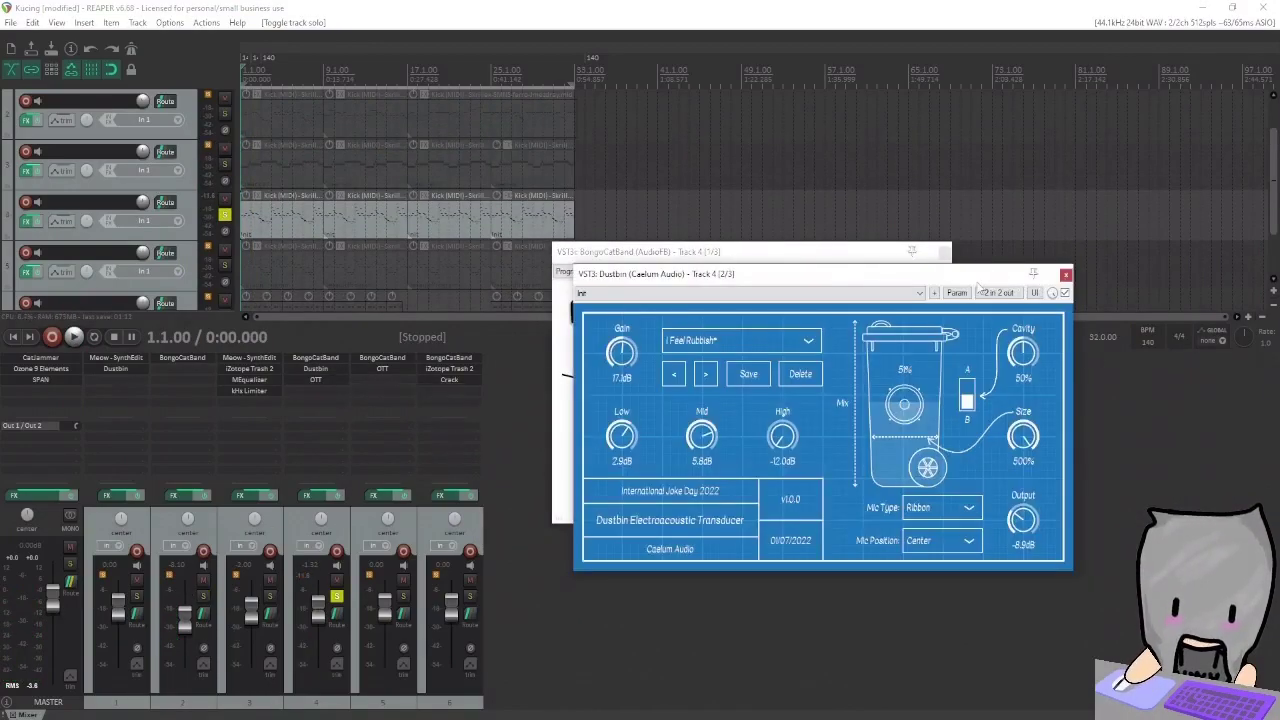
pyautogui.click(326, 384)
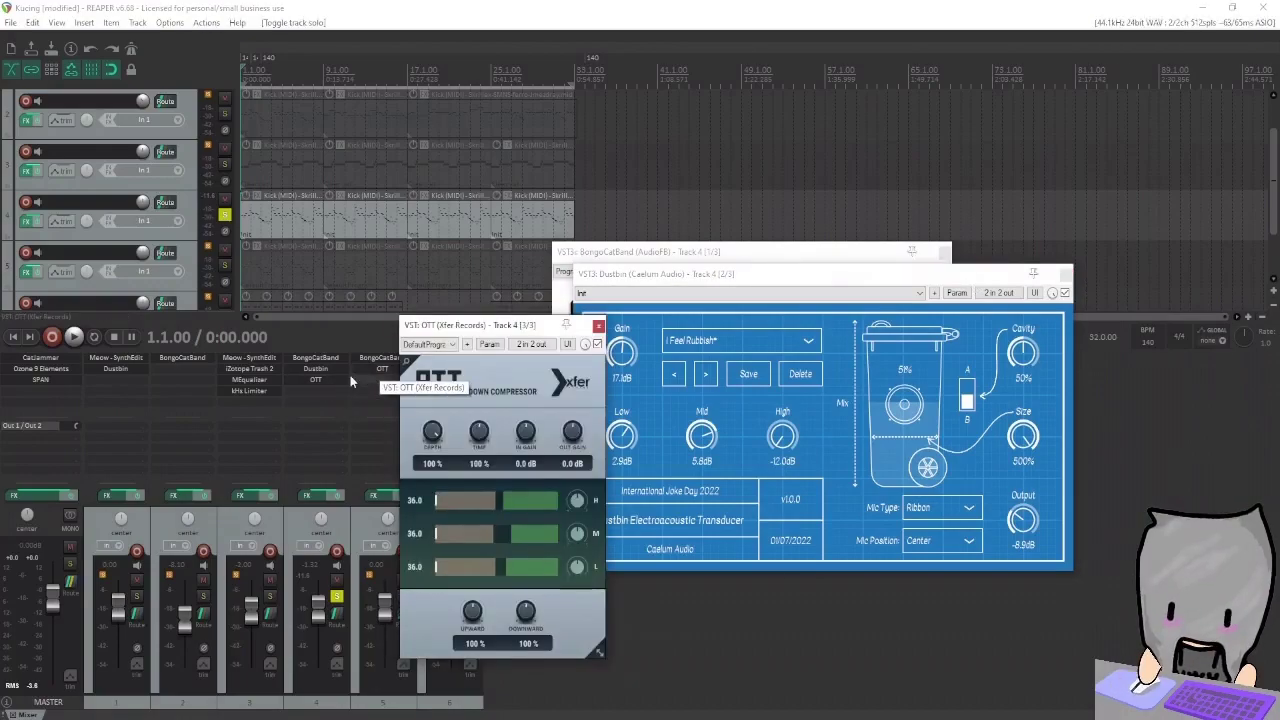
# Step: Play soloed track 4 while bypassing OTT and Dustbin, and re-enable both effects to compare the sound
pyautogui.press('space')
pyautogui.keyDown('shift'); pyautogui.click(331, 378); pyautogui.keyUp('shift')
pyautogui.keyDown('shift'); pyautogui.click(328, 371); pyautogui.keyUp('shift')
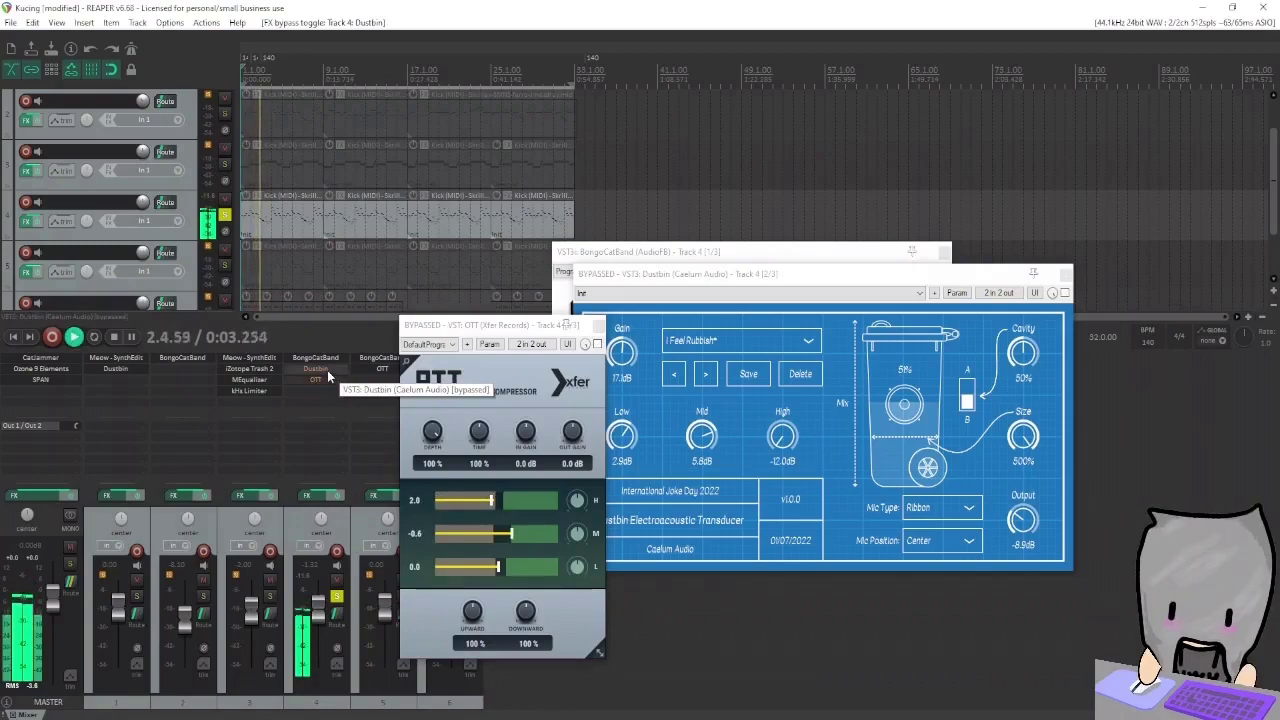
pyautogui.keyDown('shift'); pyautogui.click(326, 368); pyautogui.keyUp('shift')
pyautogui.keyDown('shift'); pyautogui.click(333, 384); pyautogui.keyUp('shift')
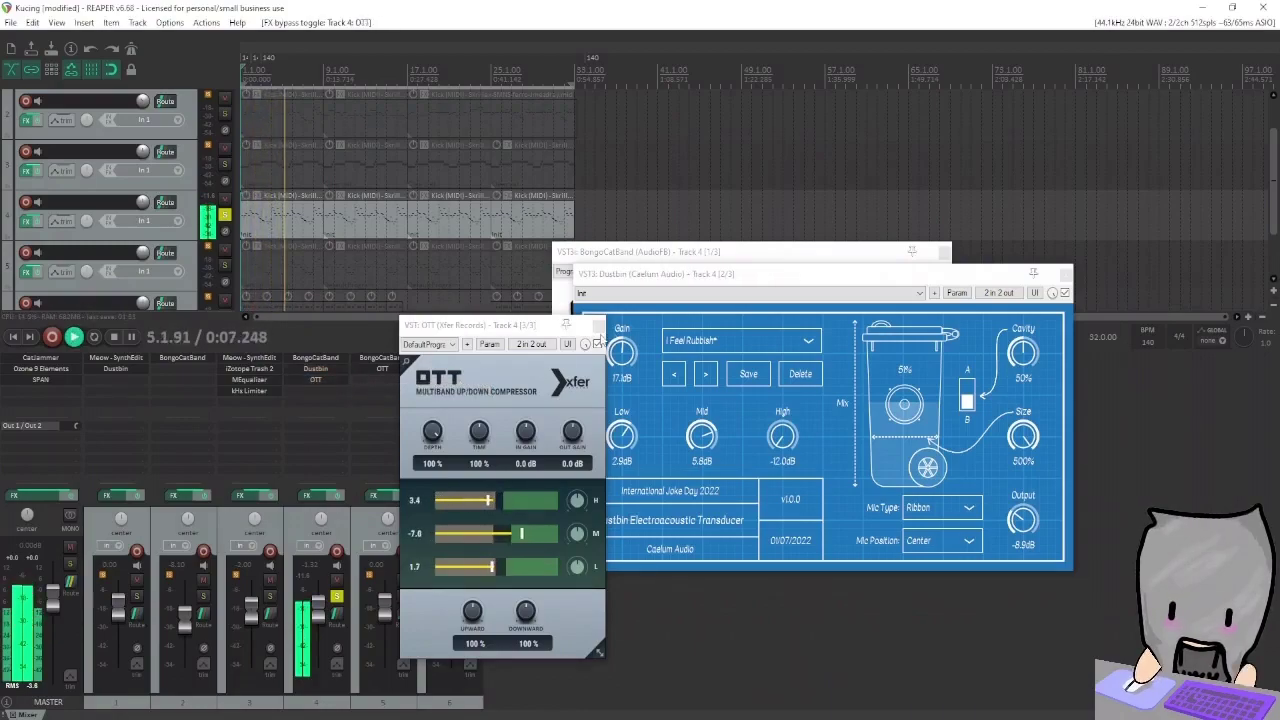
# Step: Close track 4's OTT, Dustbin and BongoCatBand windows and stop playback
pyautogui.click(598, 326)
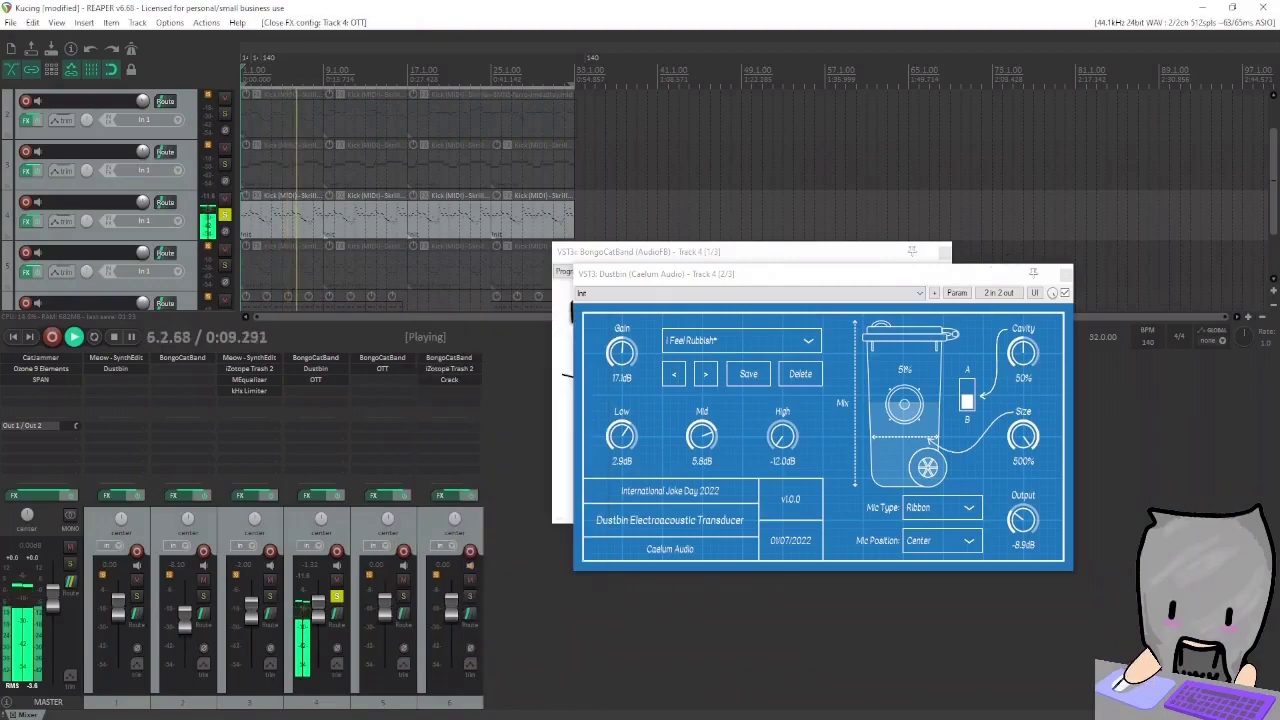
pyautogui.click(1066, 275)
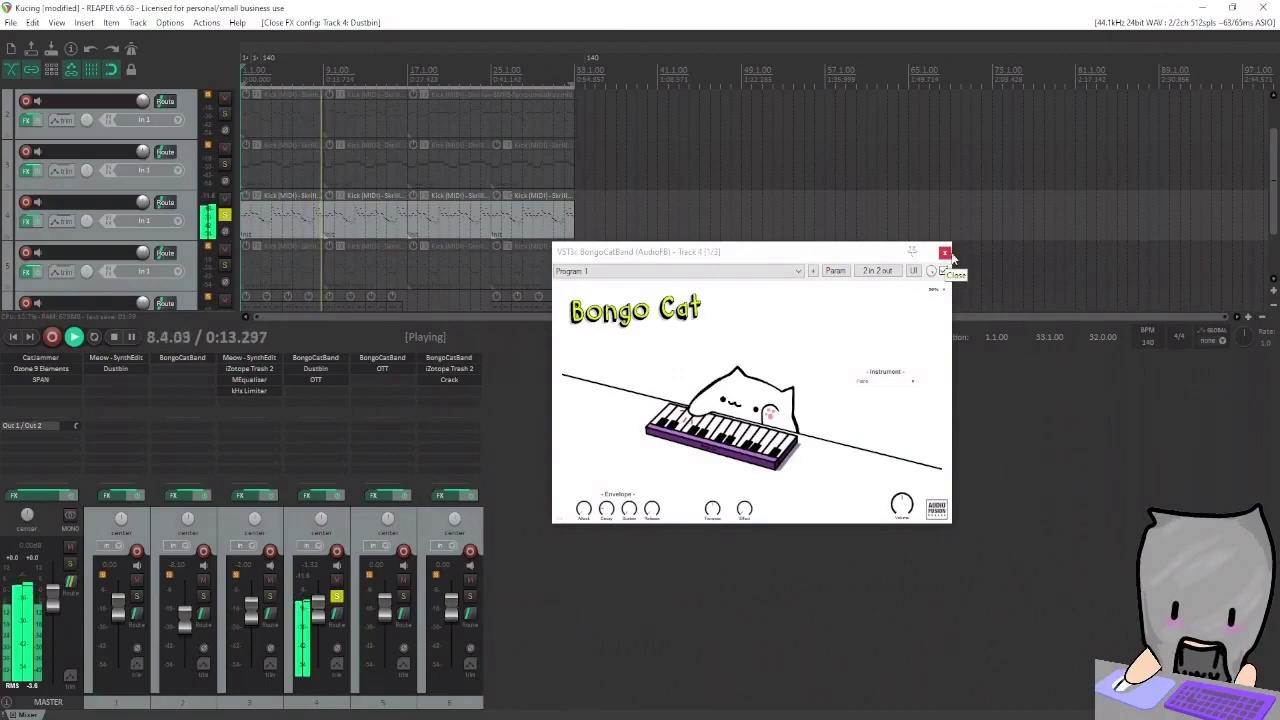
pyautogui.press('space')
pyautogui.click(949, 254)
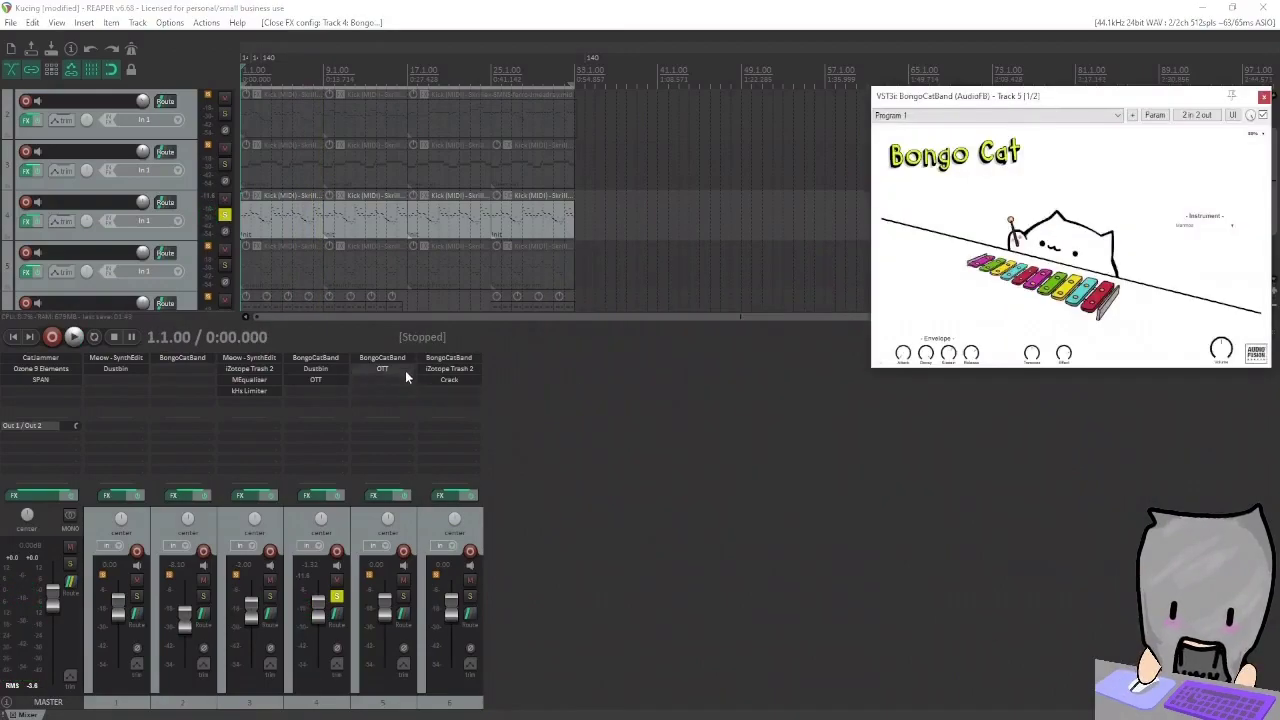
# Step: Bypass OTT on track 5, scale its Bongo Cat interface to 100%, and show the OTT settings with the track soloed
pyautogui.keyDown('shift'); pyautogui.click(401, 373); pyautogui.keyUp('shift')
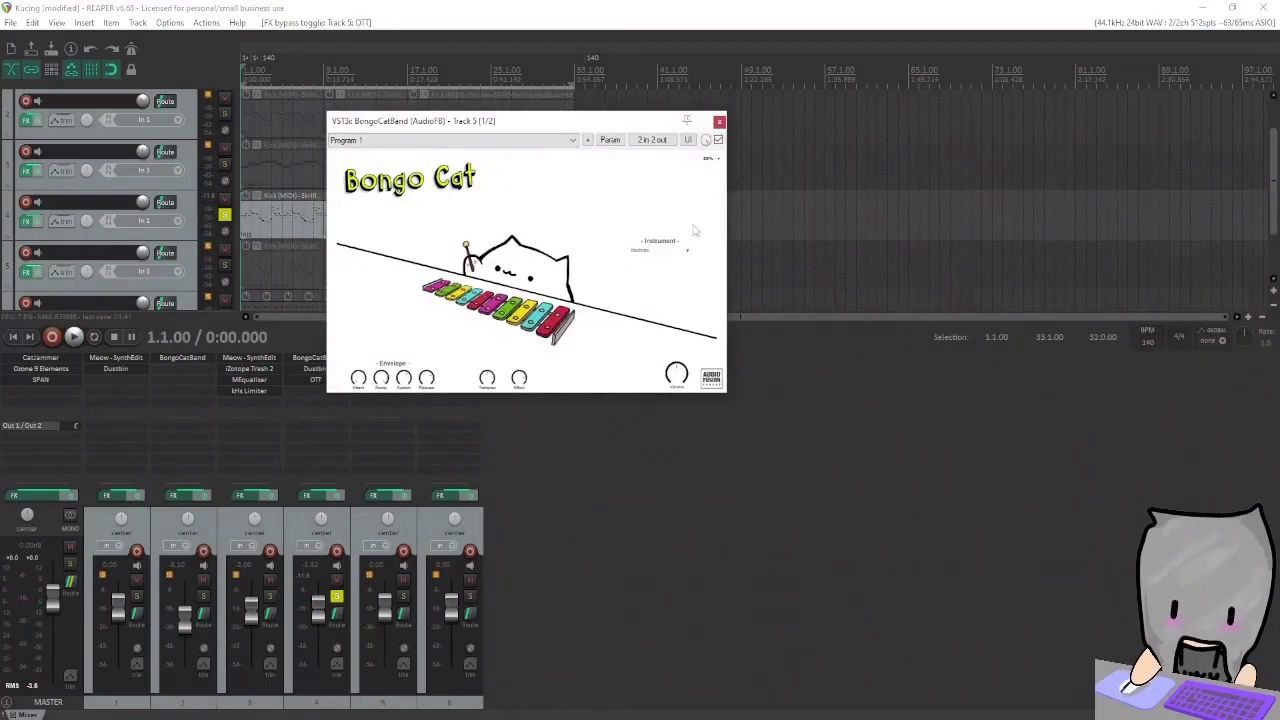
pyautogui.click(709, 160)
pyautogui.click(714, 196)
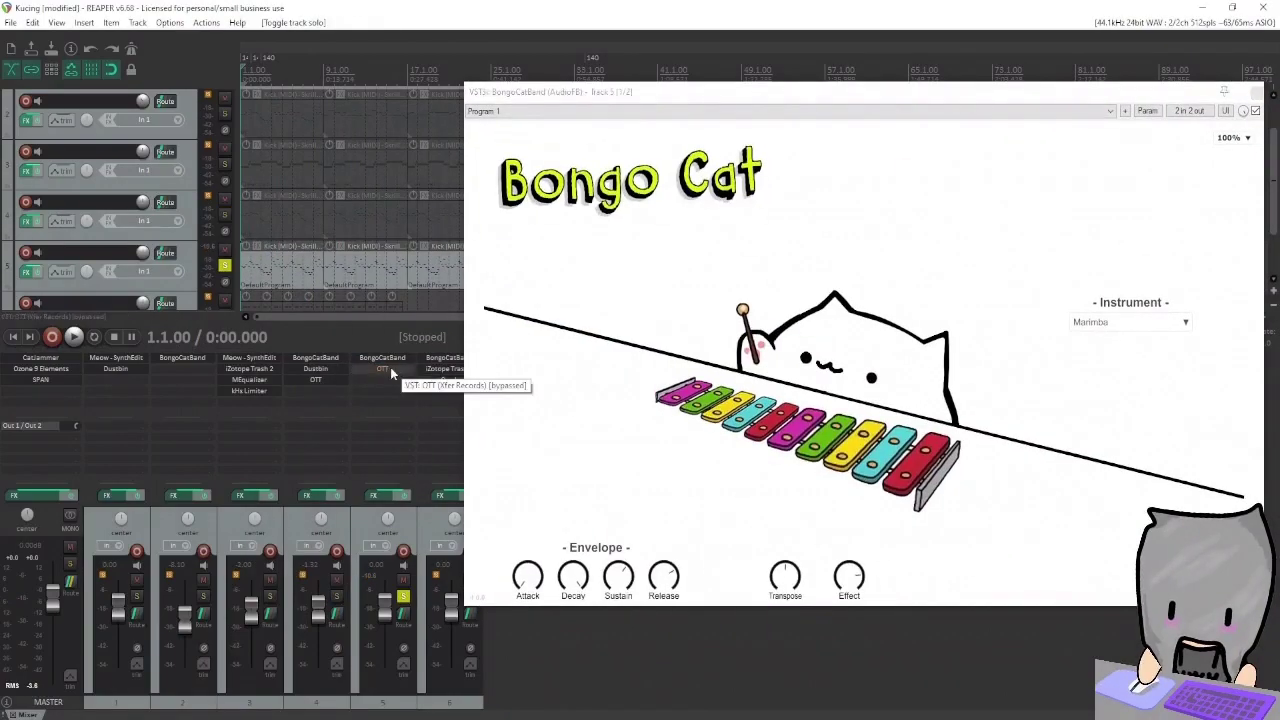
pyautogui.click(390, 367)
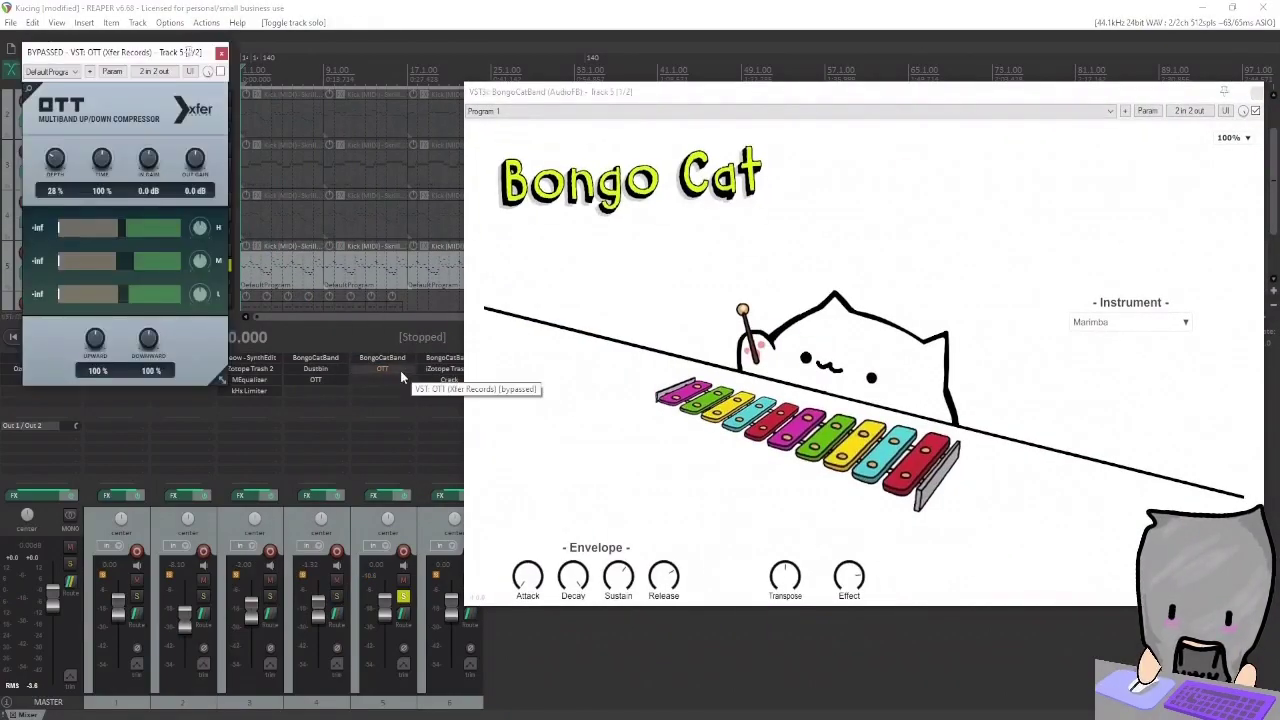
# Step: Play soloed track 5 with OTT bypassed, re-enable OTT, and play the track again for comparison
pyautogui.press('space')
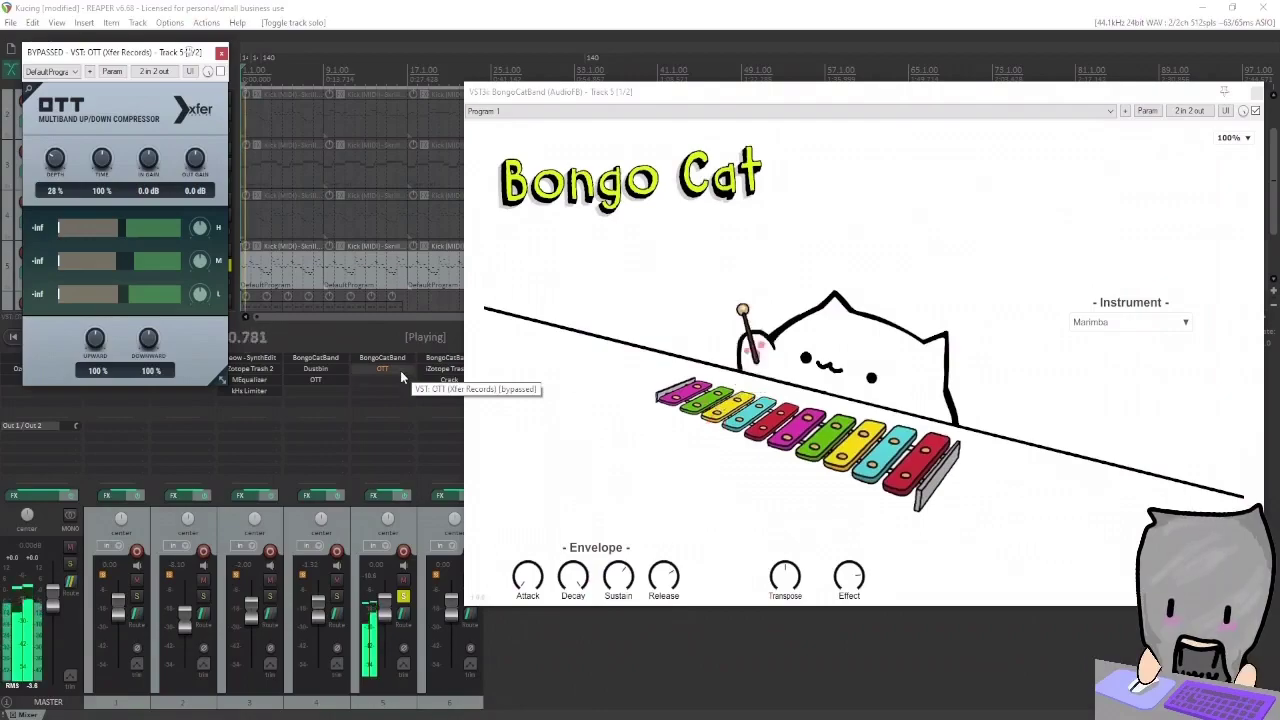
pyautogui.press('space')
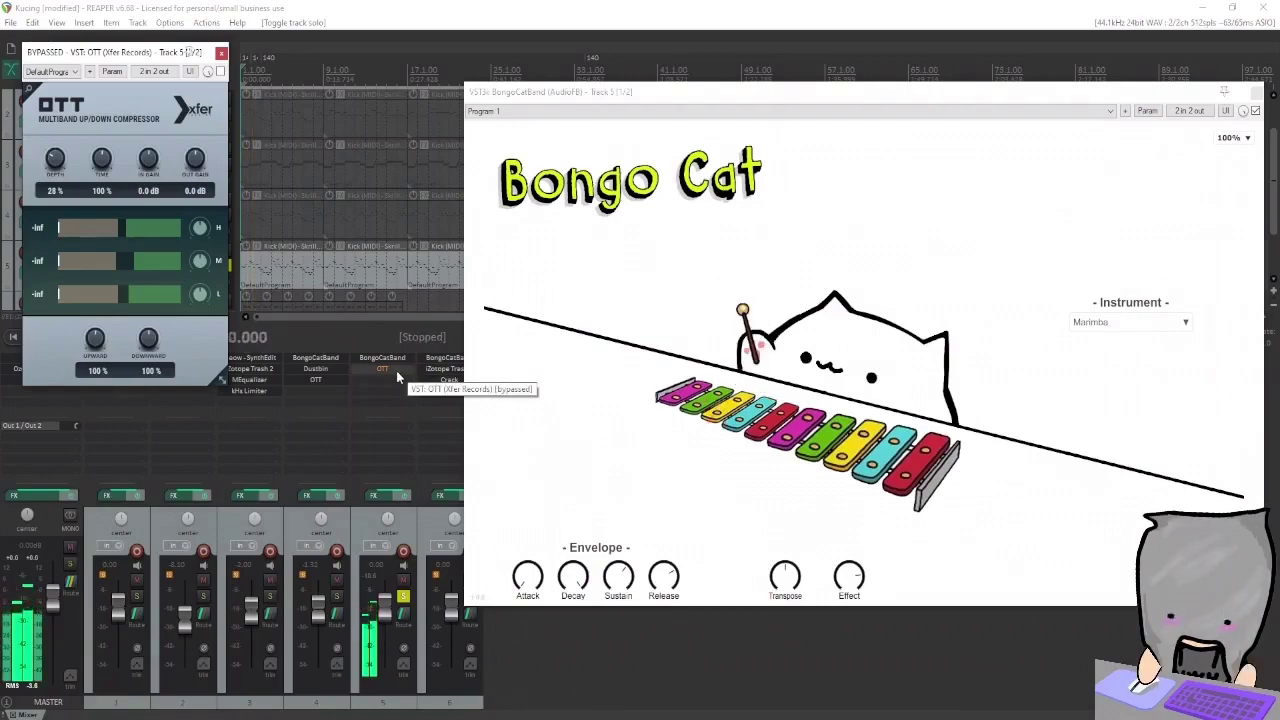
pyautogui.keyDown('shift'); pyautogui.click(395, 370); pyautogui.keyUp('shift')
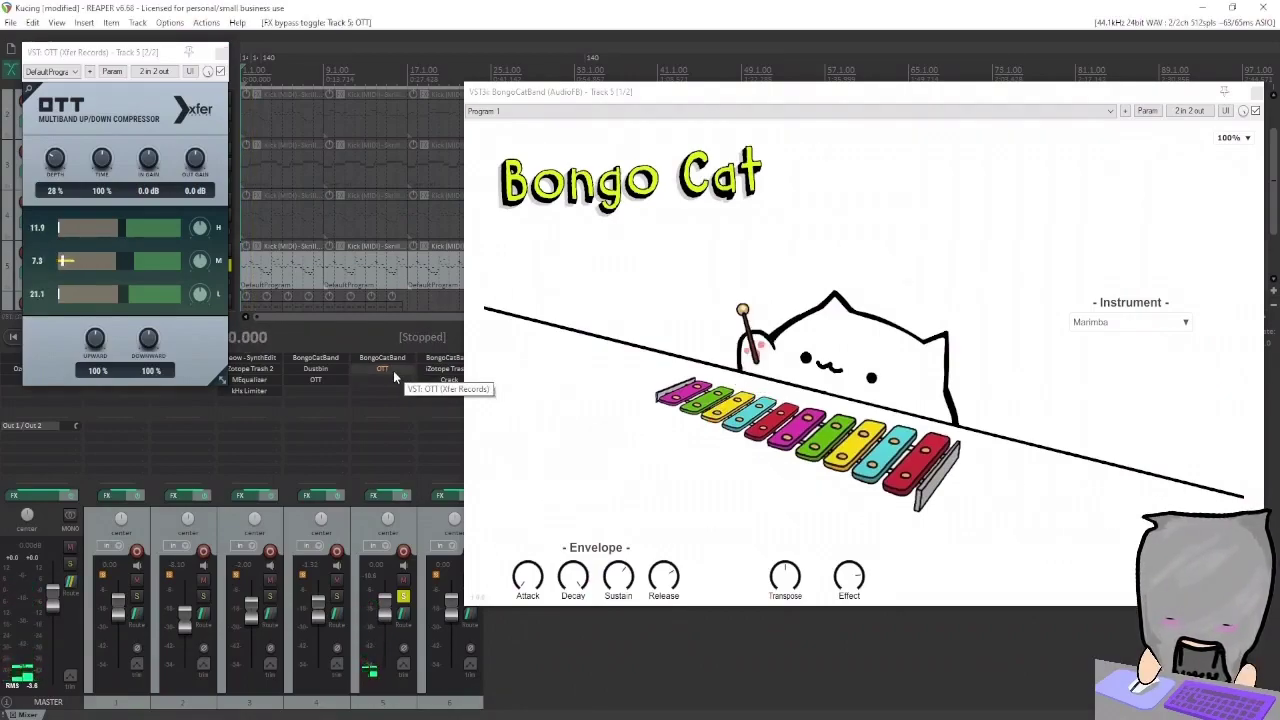
pyautogui.press('space')
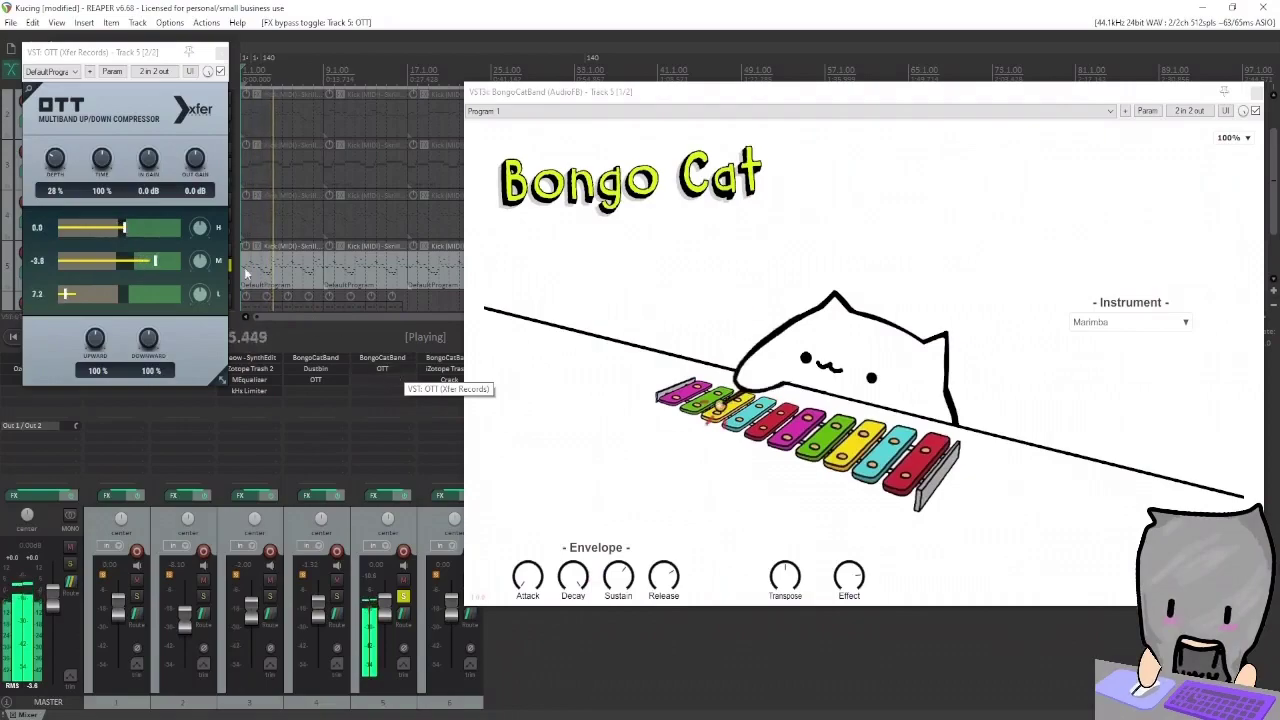
pyautogui.press('space')
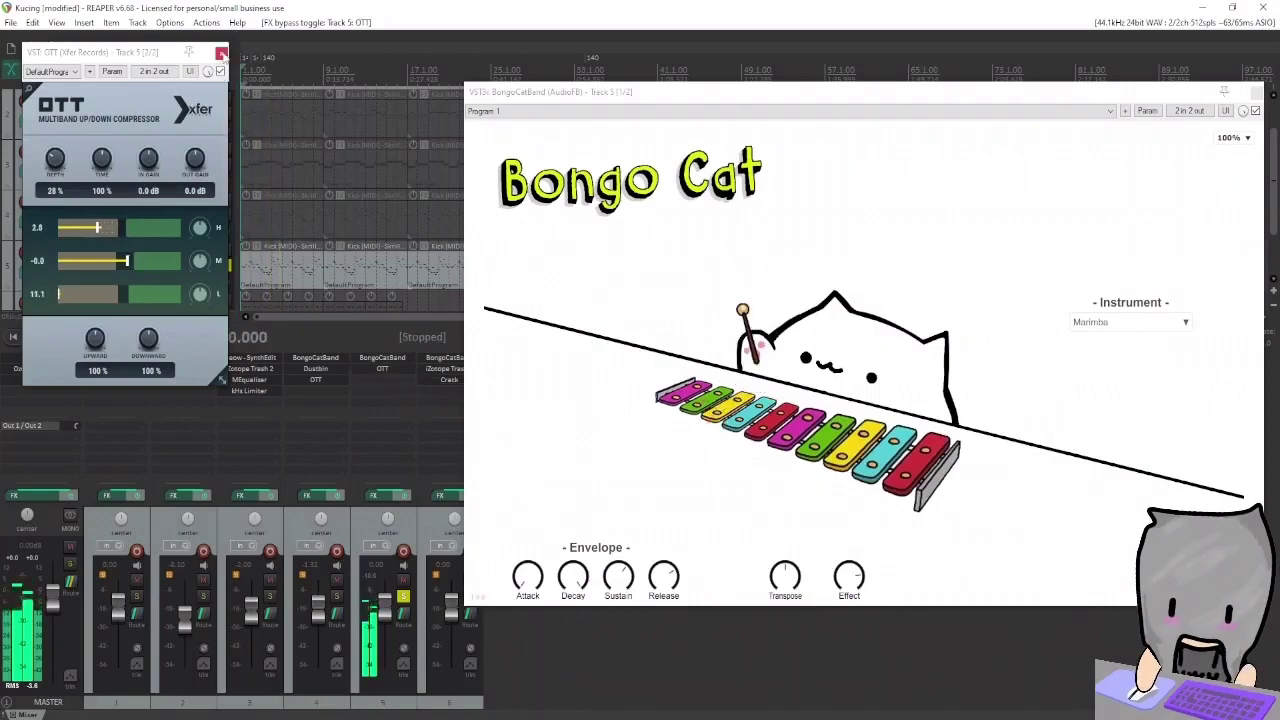
# Step: Close track 5's OTT and BongoCatBand windows and unsolo the track
pyautogui.click(222, 53)
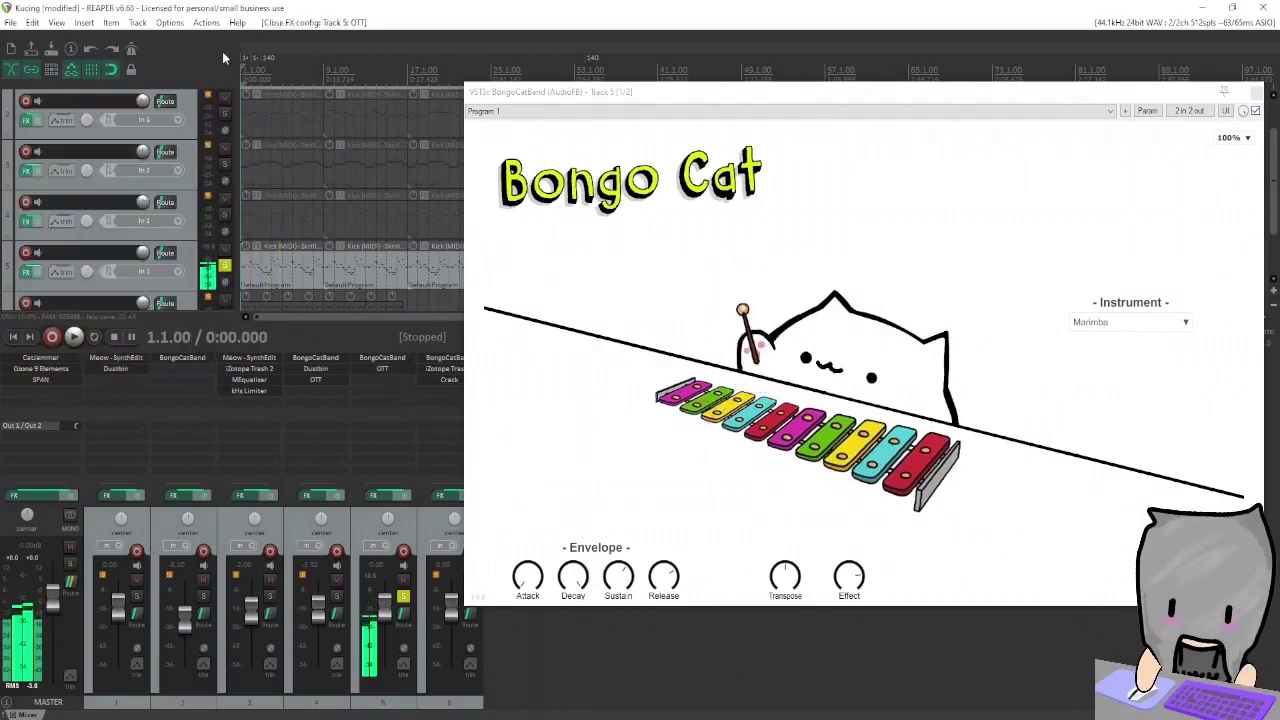
pyautogui.click(1257, 92)
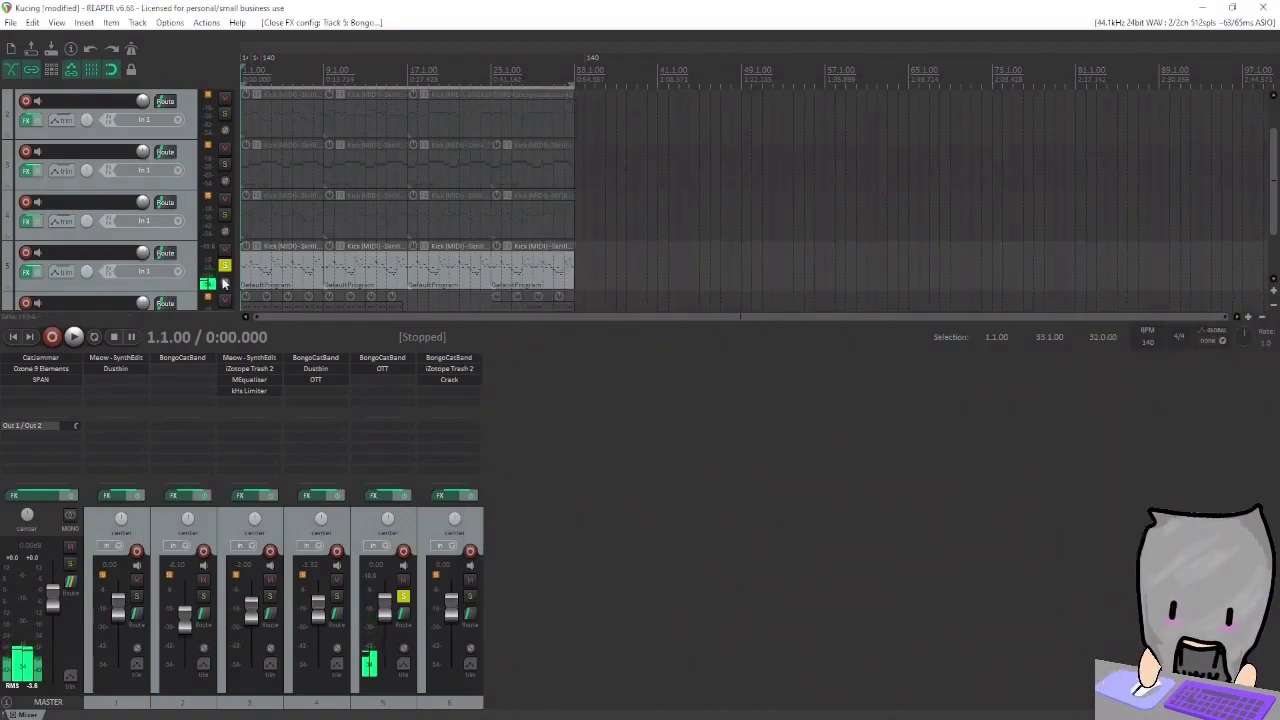
pyautogui.click(224, 265)
# Step: Solo track 6, show its BongoCatBand plugin set to the Bongo instrument, and play the track
pyautogui.scroll(-2, 217, 229)
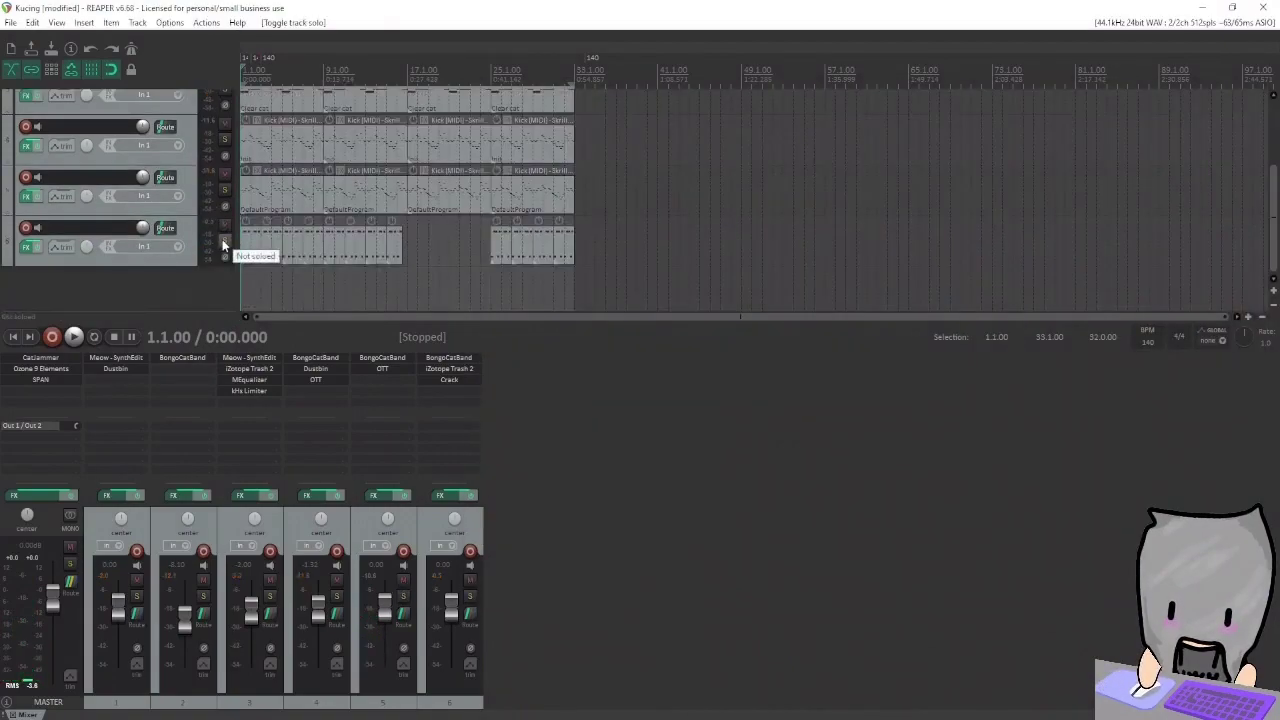
pyautogui.click(222, 239)
pyautogui.click(457, 362)
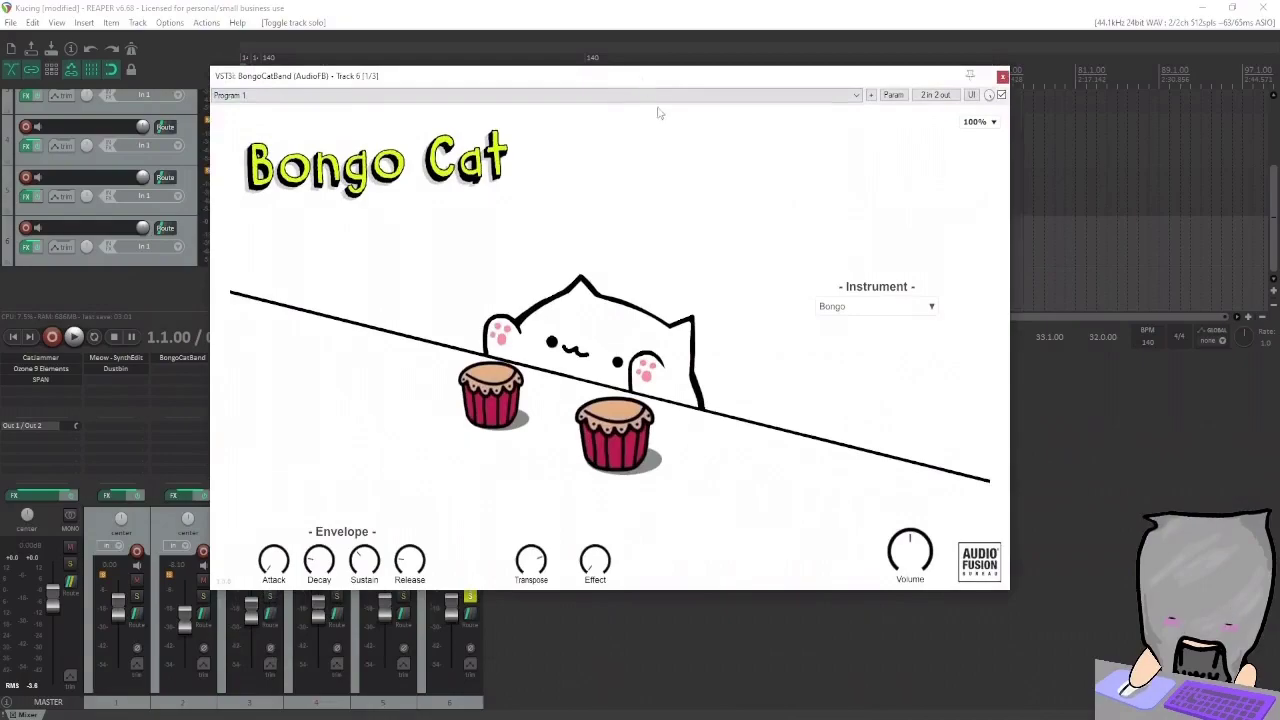
pyautogui.press('space')
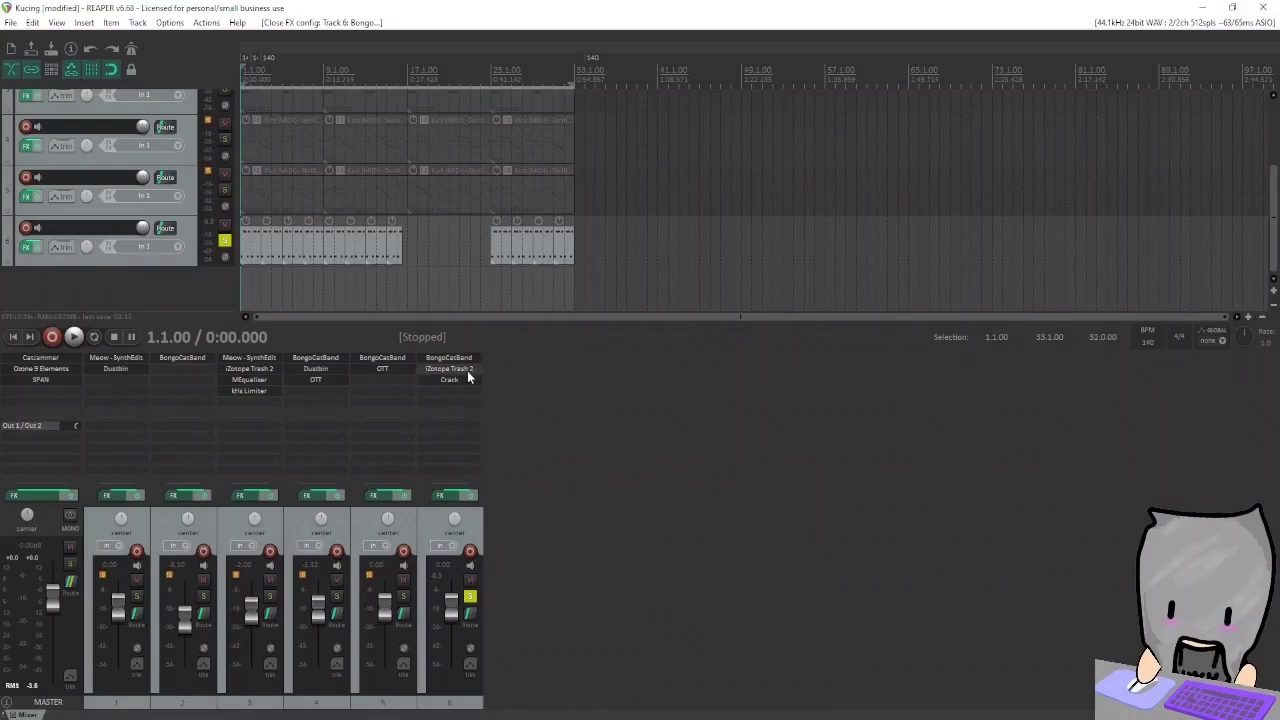
# Step: Show iZotope Trash 2 and Crack from track 6 and check Crack's Dynamics options, keeping Clip
pyautogui.click(466, 370)
pyautogui.moveTo(495, 129); pyautogui.dragTo(965, 190)
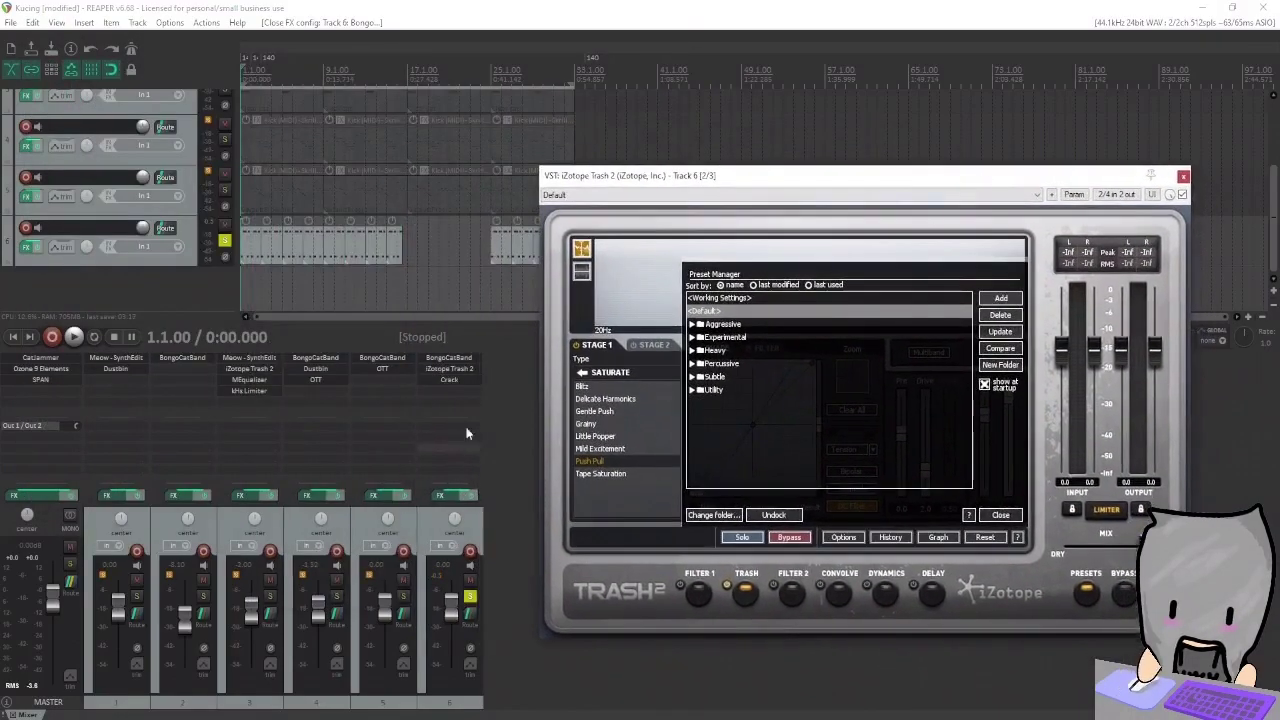
pyautogui.click(460, 382)
pyautogui.moveTo(409, 58); pyautogui.dragTo(425, 410)
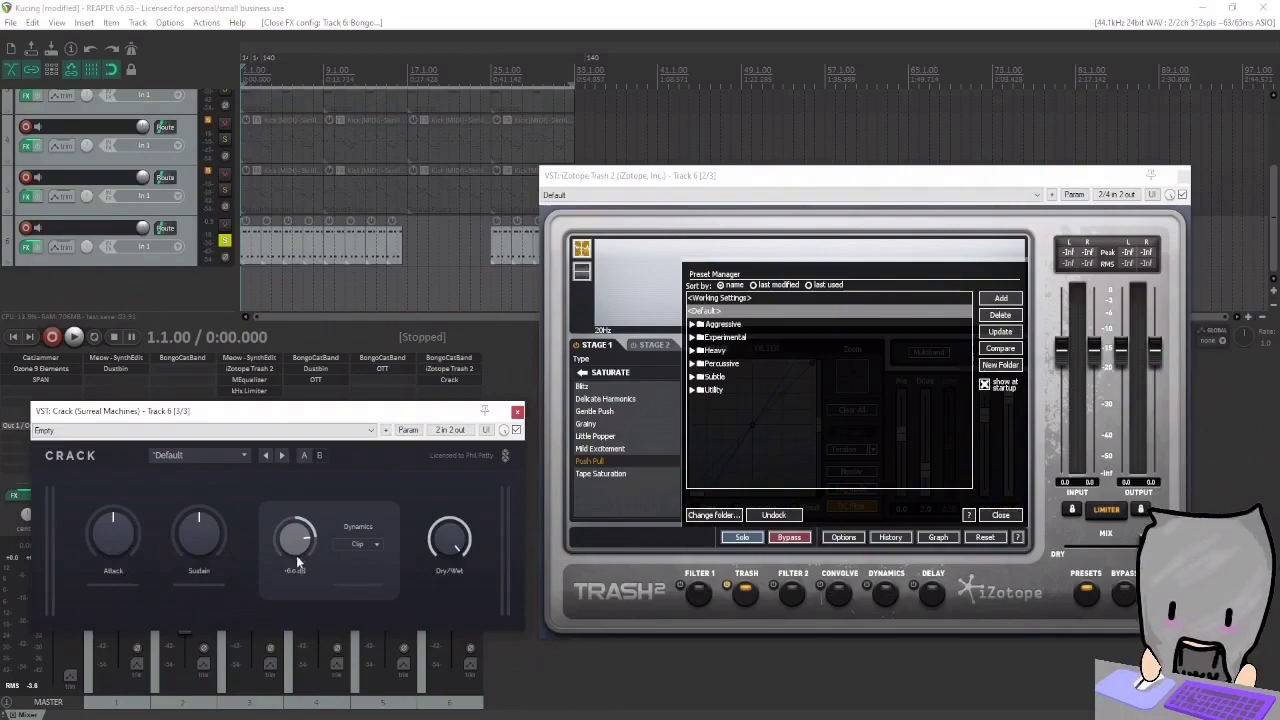
pyautogui.click(363, 544)
pyautogui.click(371, 543)
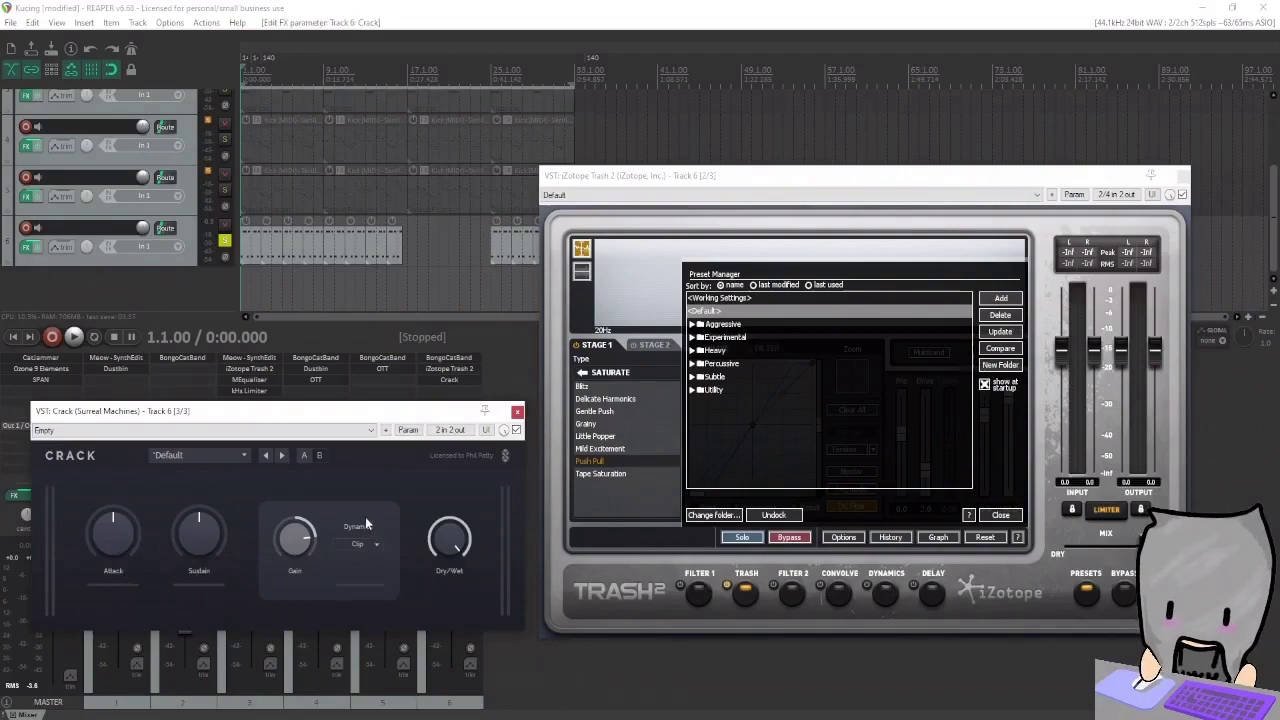
pyautogui.moveTo(430, 413); pyautogui.dragTo(572, 436)
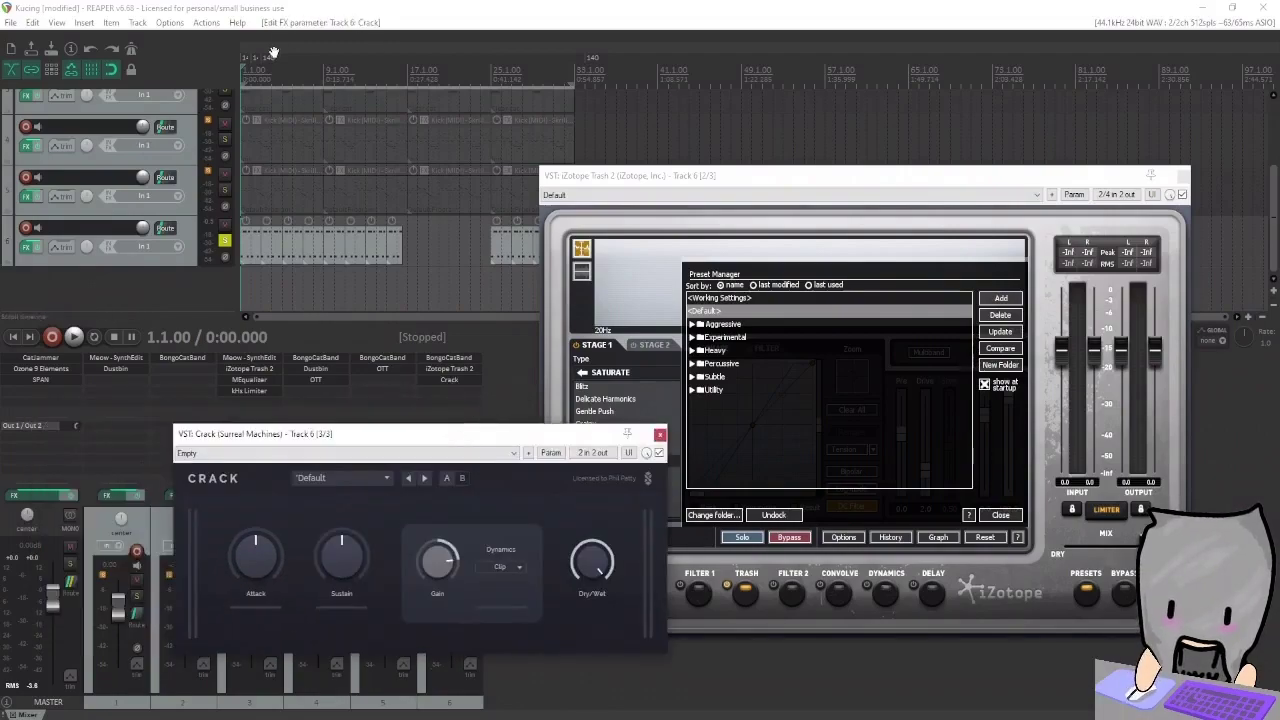
# Step: Unsolo track 6 and show the CatJammer plugin on the master track
pyautogui.click(471, 597)
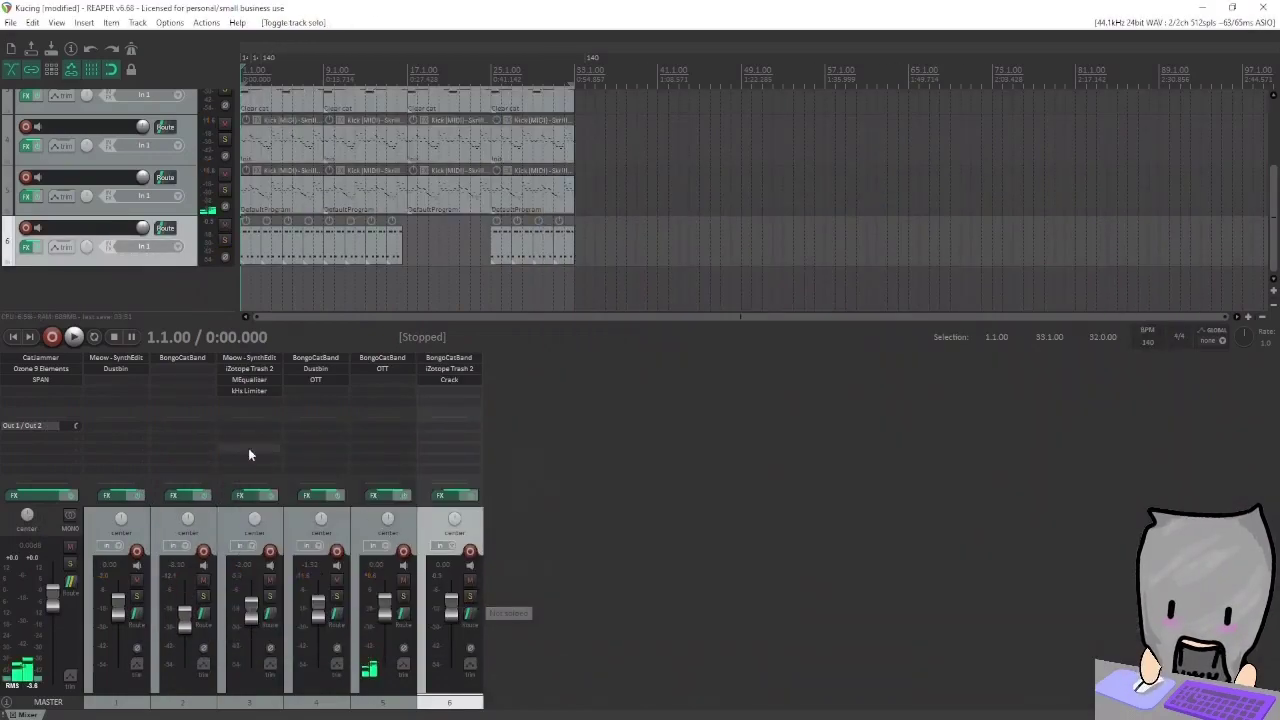
pyautogui.click(42, 358)
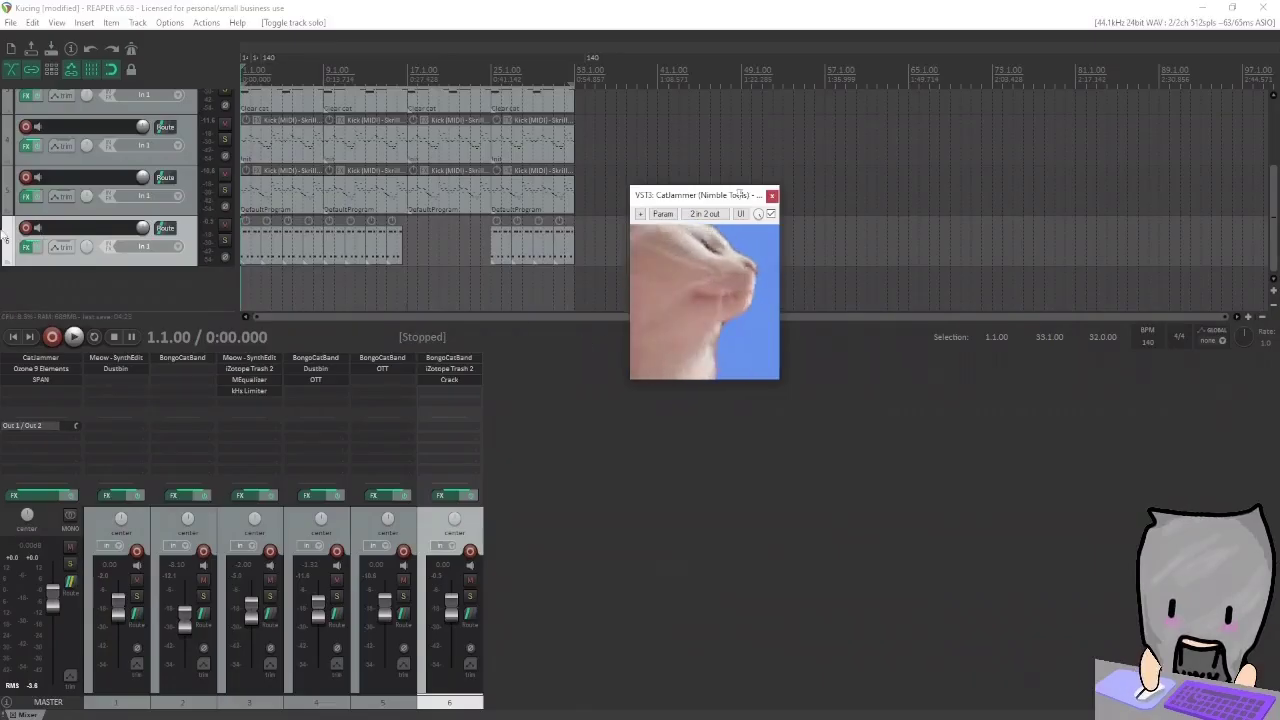
pyautogui.scroll(3, 2, 218)
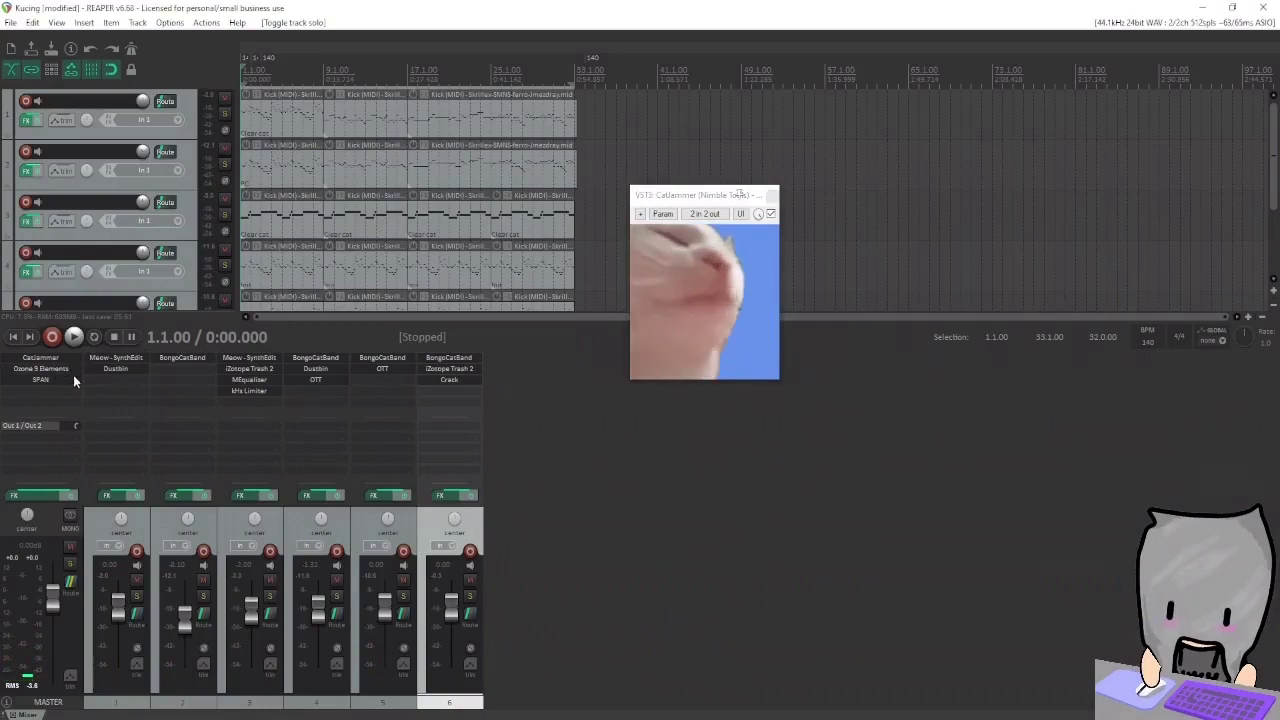
# Step: Show Ozone 9 Elements and SPAN on the master track, and close SPAN
pyautogui.click(73, 373)
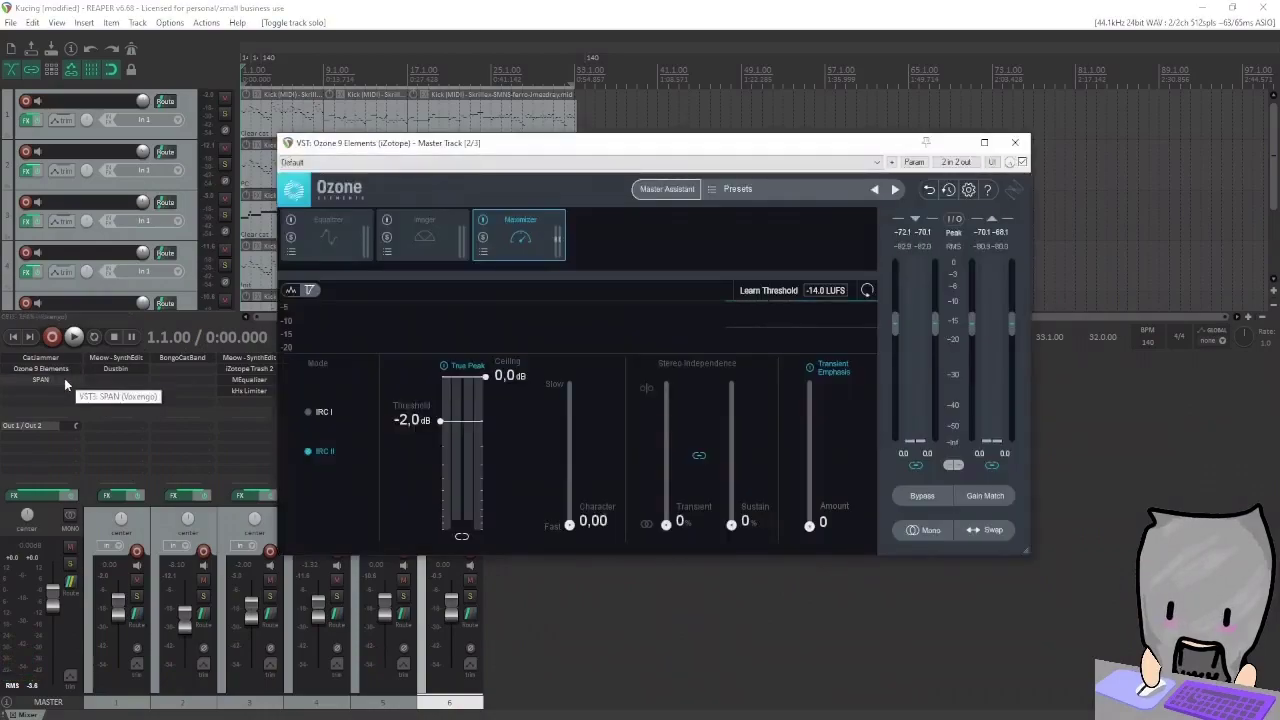
pyautogui.click(64, 379)
pyautogui.click(857, 166)
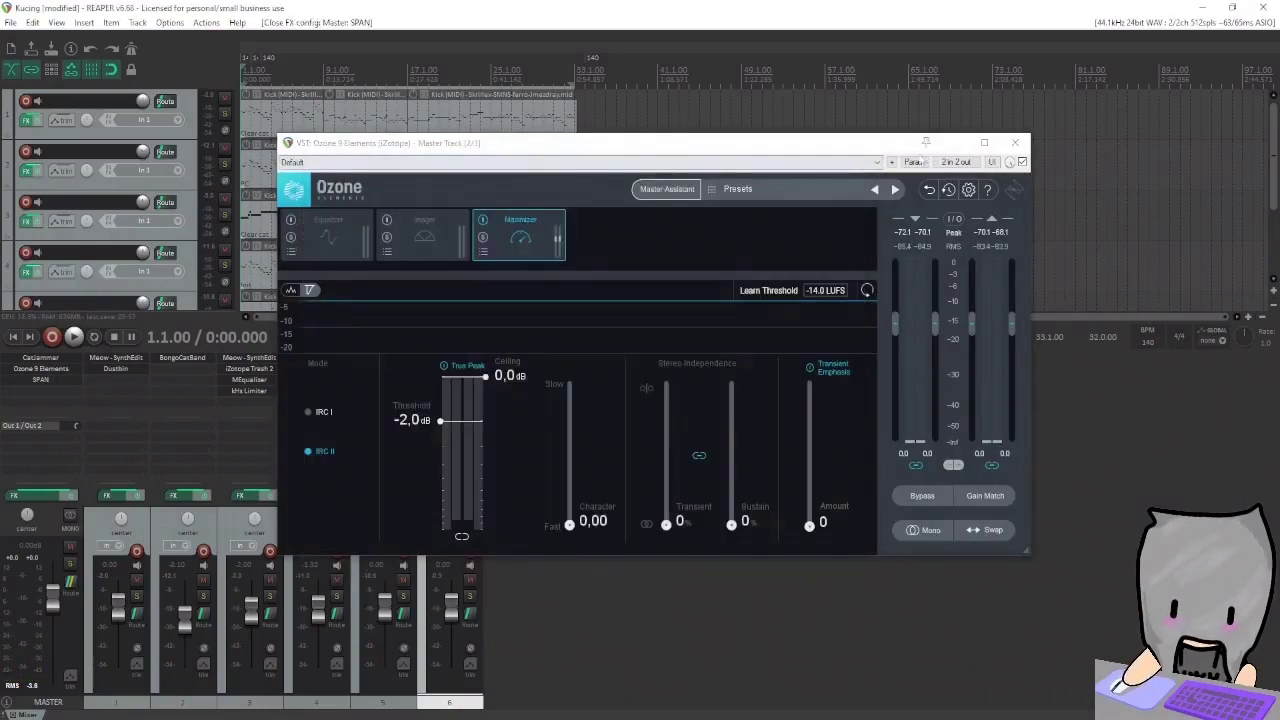